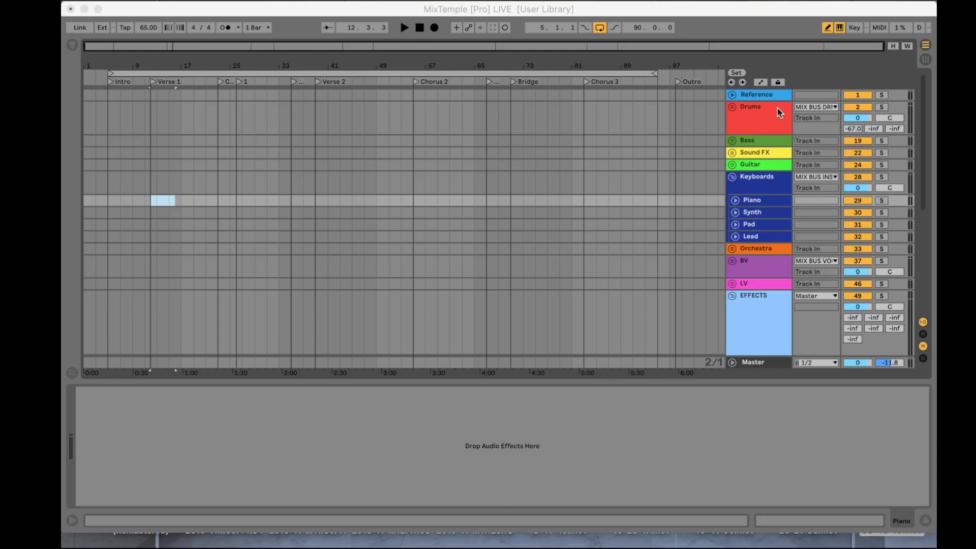
# Step: Fold and unfold the Keyboards and Sound FX groups to inspect their tracks, leaving Keyboards selected and folded
pyautogui.click(739, 175)
pyautogui.click(732, 177)
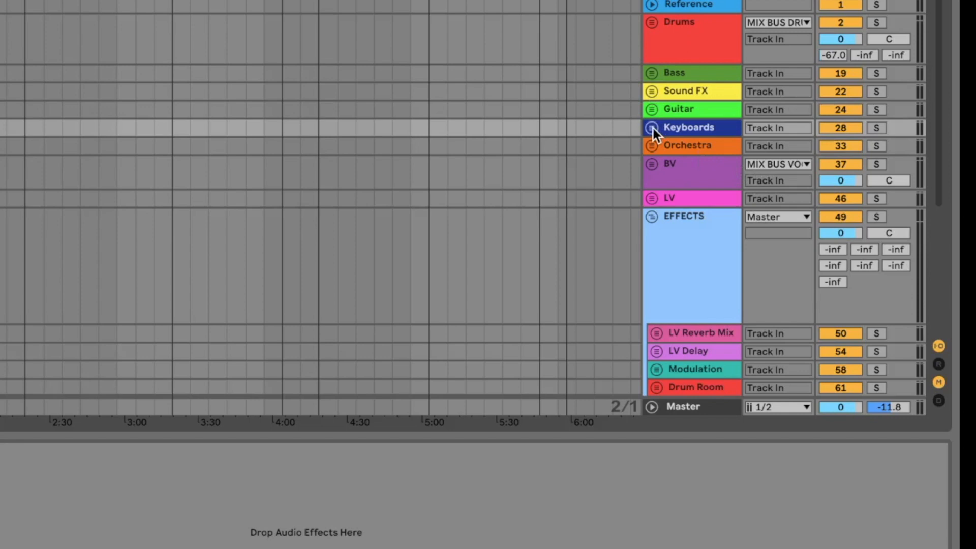
pyautogui.click(733, 177)
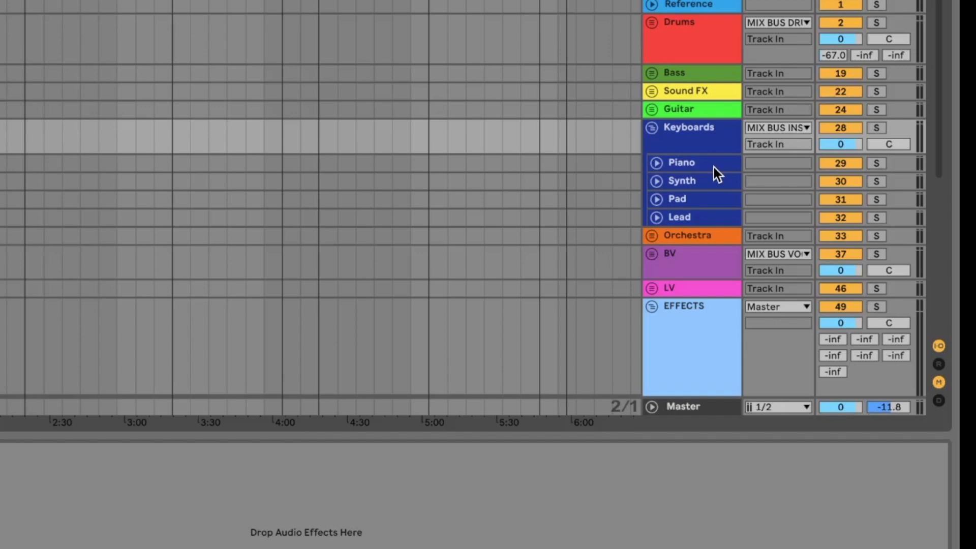
pyautogui.click(672, 130)
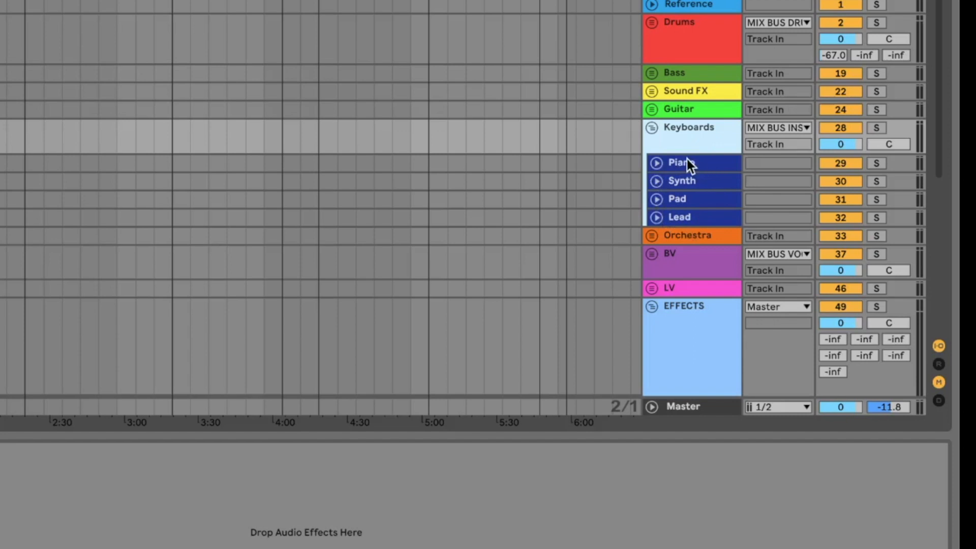
pyautogui.click(652, 90)
pyautogui.click(652, 91)
pyautogui.click(652, 127)
# Step: Fold and unfold the EFFECTS group, and examine its effect tracks and the mix bus tracks below it
pyautogui.scroll(-5, 686, 190)
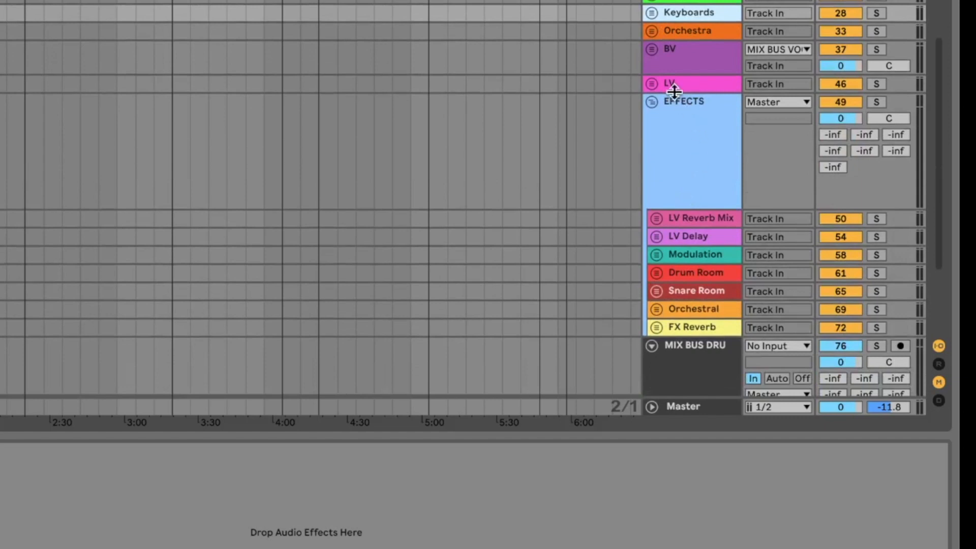
pyautogui.click(649, 101)
pyautogui.click(649, 102)
pyautogui.click(648, 102)
pyautogui.click(648, 102)
pyautogui.scroll(-5, 679, 172)
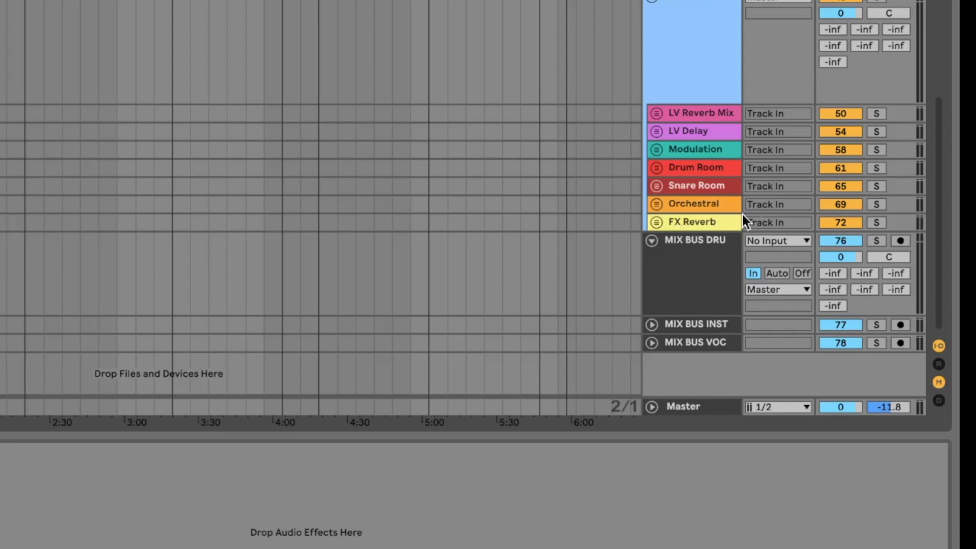
pyautogui.scroll(5, 739, 112)
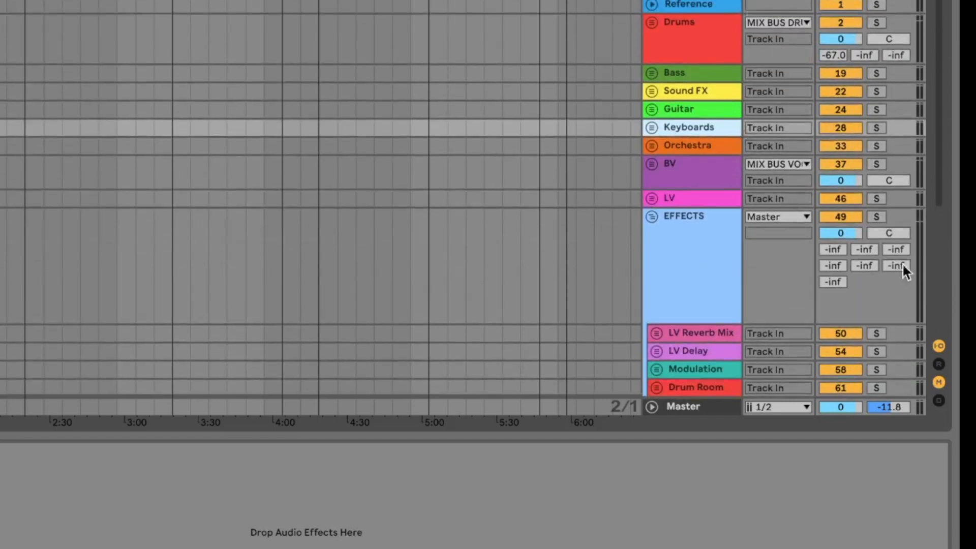
# Step: Toggle the in/out section of the arrangement tracks, then hide both it and the mixer section
pyautogui.click(941, 349)
pyautogui.click(941, 349)
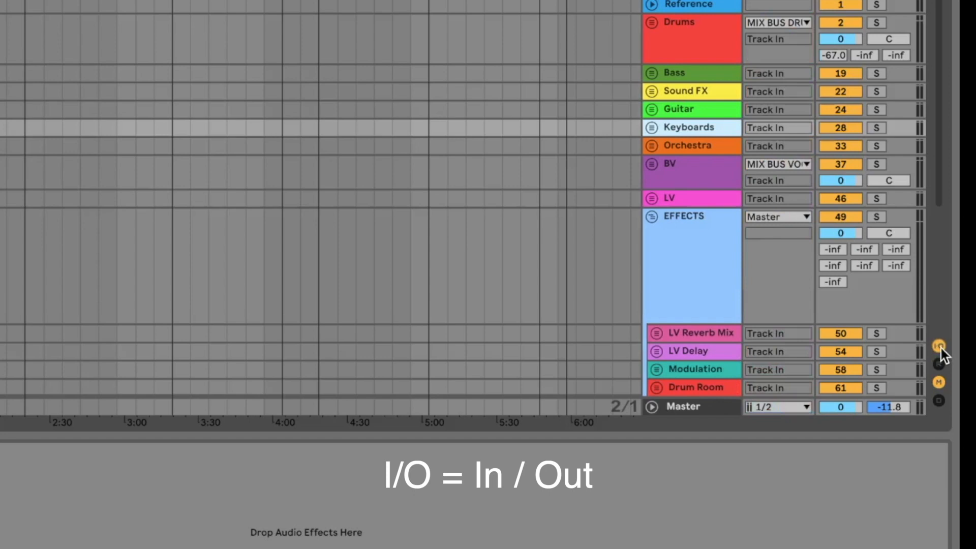
pyautogui.click(941, 348)
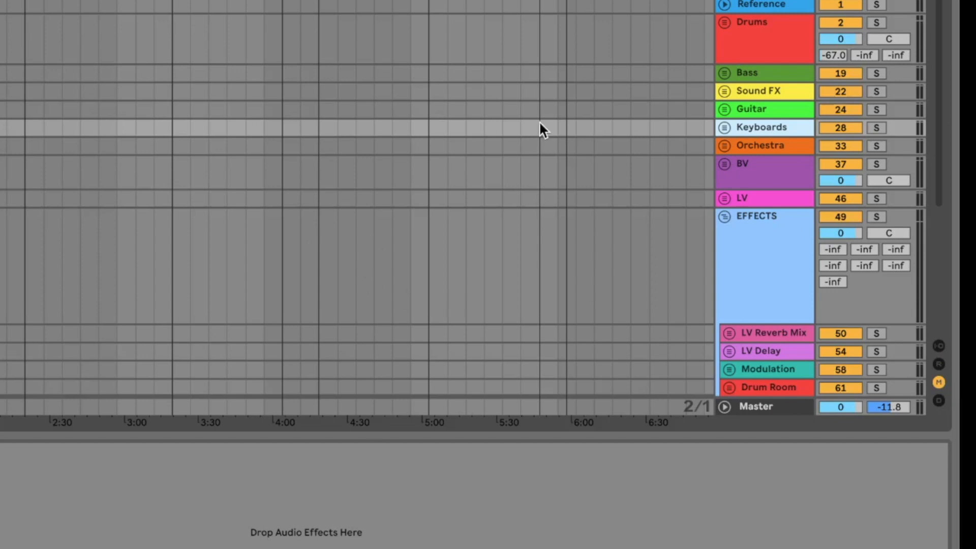
pyautogui.click(938, 382)
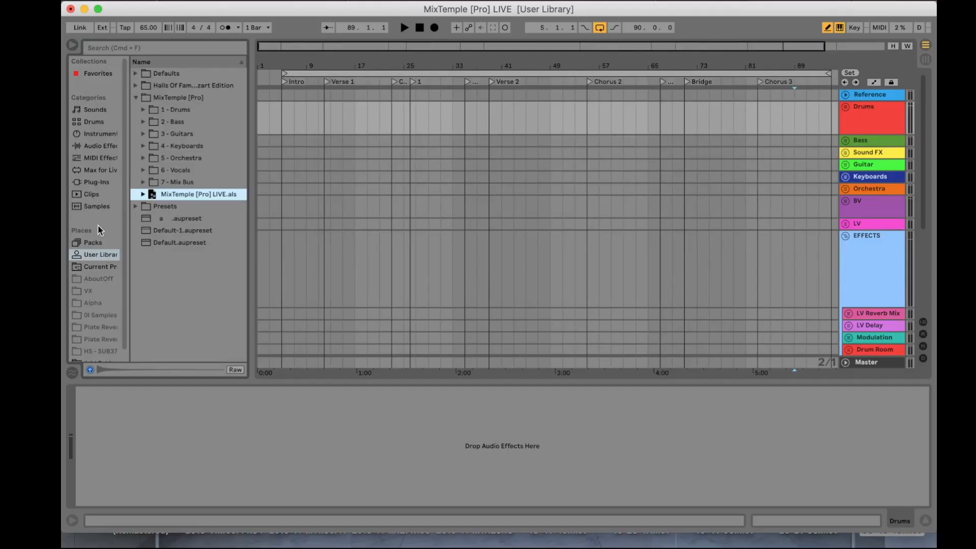
# Step: Search the browser's sample library for "piano"
pyautogui.click(97, 206)
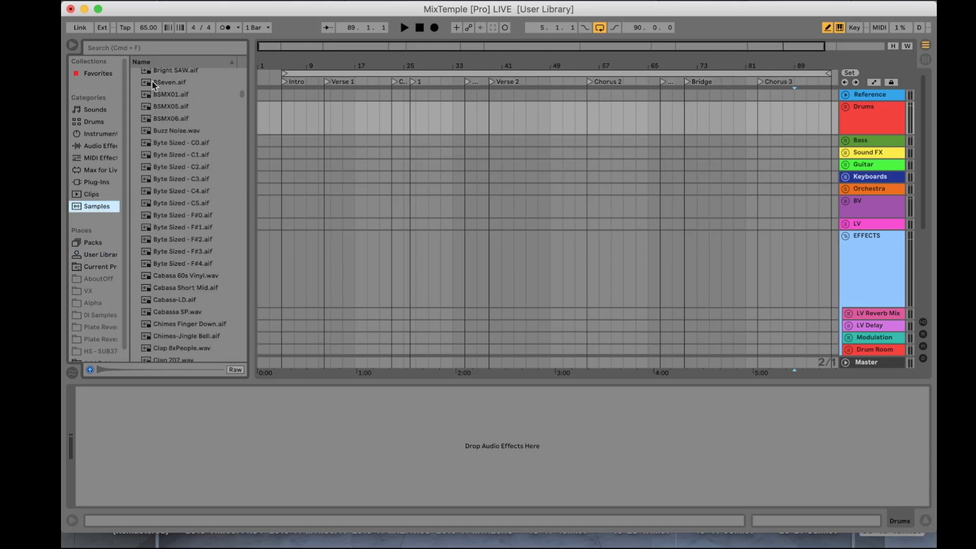
pyautogui.click(145, 47)
pyautogui.write('piano')
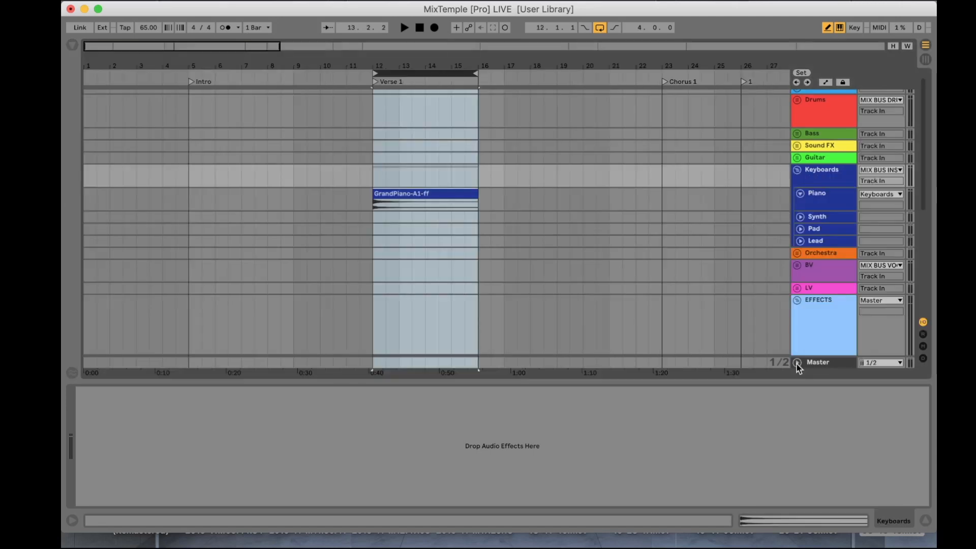
# Step: Switch to Session View and play the looped piano clip briefly to check the track meters
pyautogui.press('Tab')
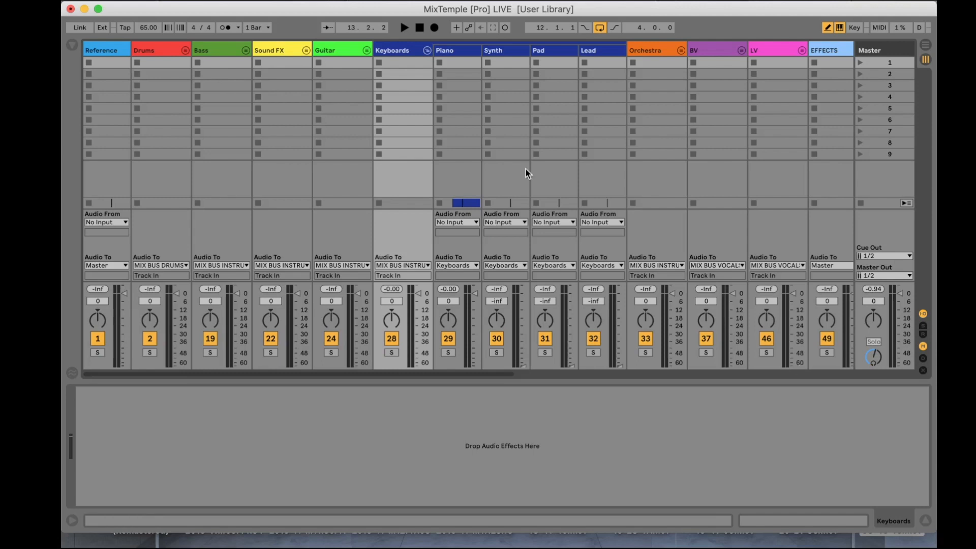
pyautogui.press('space')
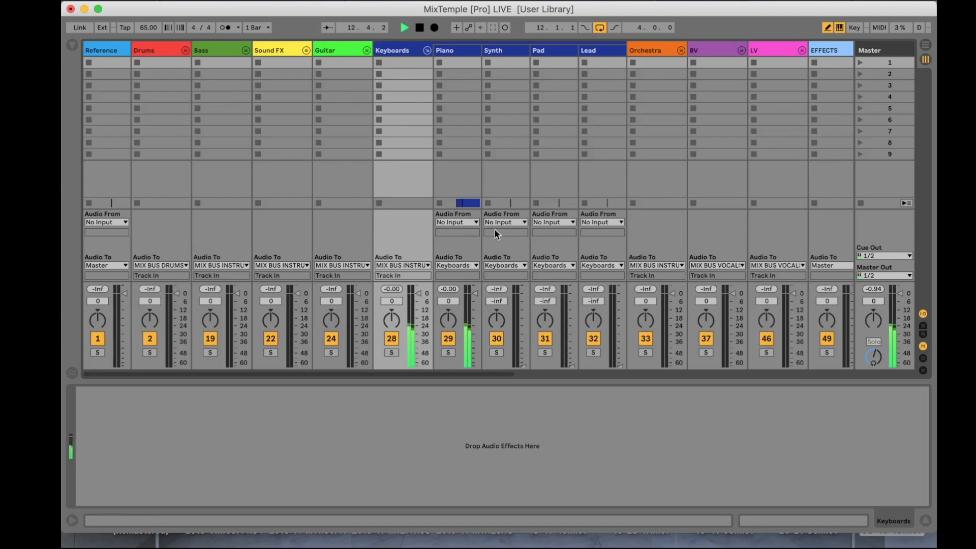
pyautogui.press('space')
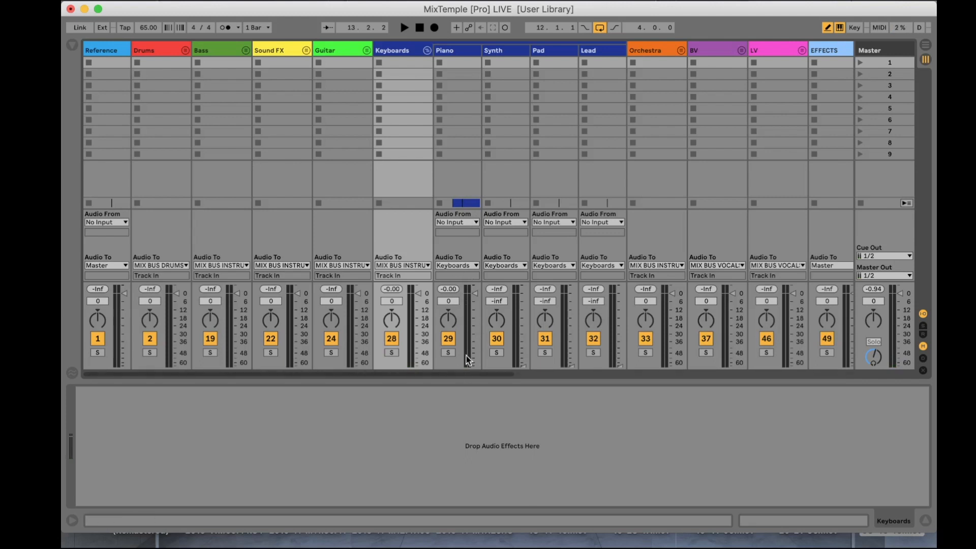
# Step: Play the loop and follow the piano signal from the Piano track through Keyboards and MIX BUS INSTRUMENTS to the Master, then stop playback
pyautogui.press('space')
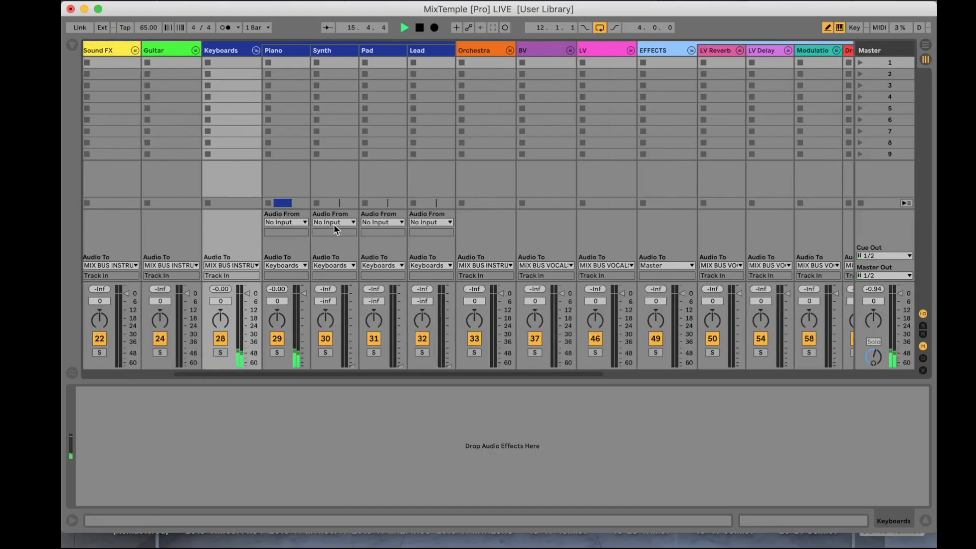
pyautogui.click(296, 204)
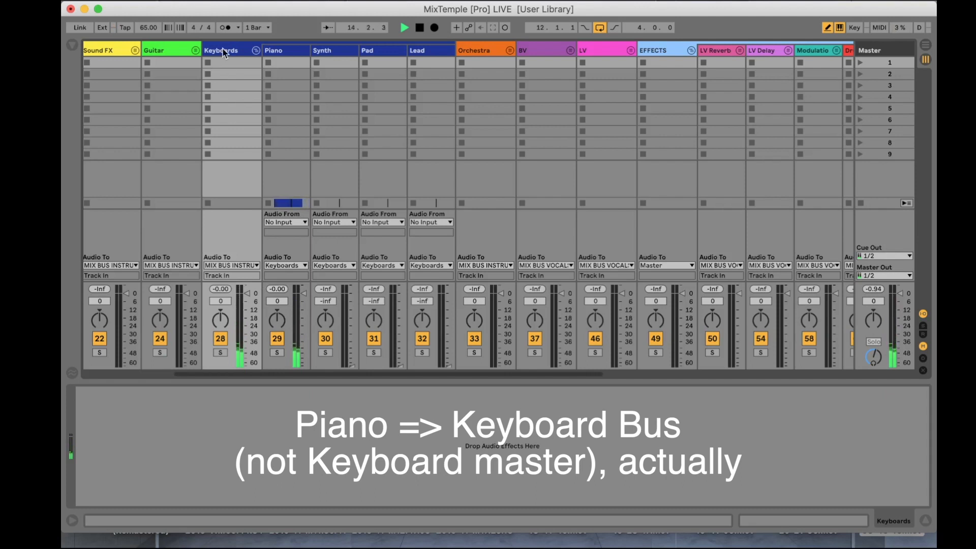
pyautogui.hscroll(10, 355, 96)
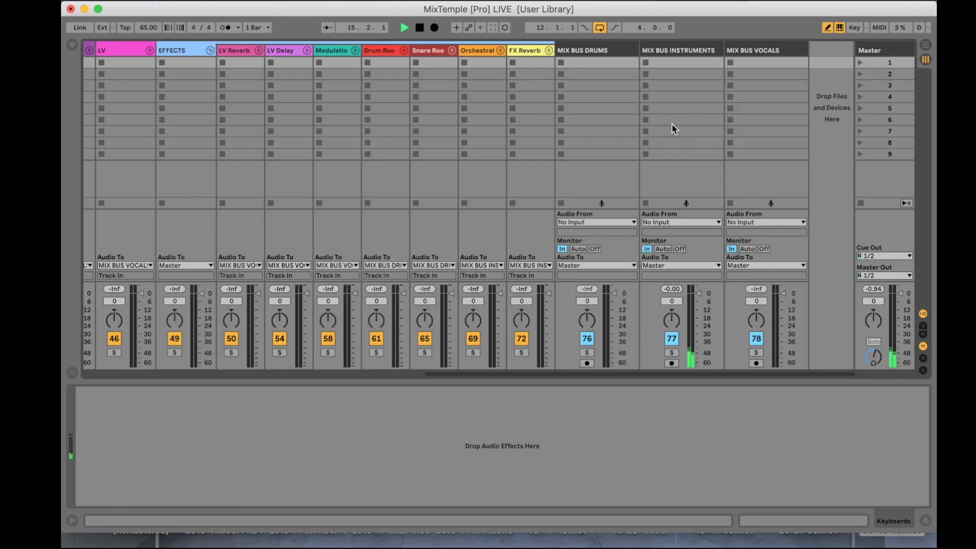
pyautogui.hscroll(-10, 672, 124)
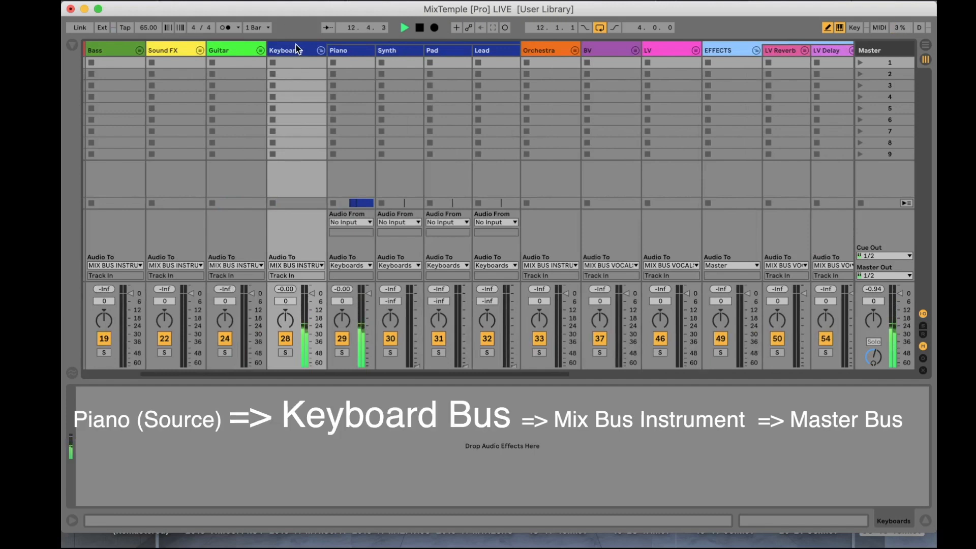
pyautogui.hscroll(10, 381, 109)
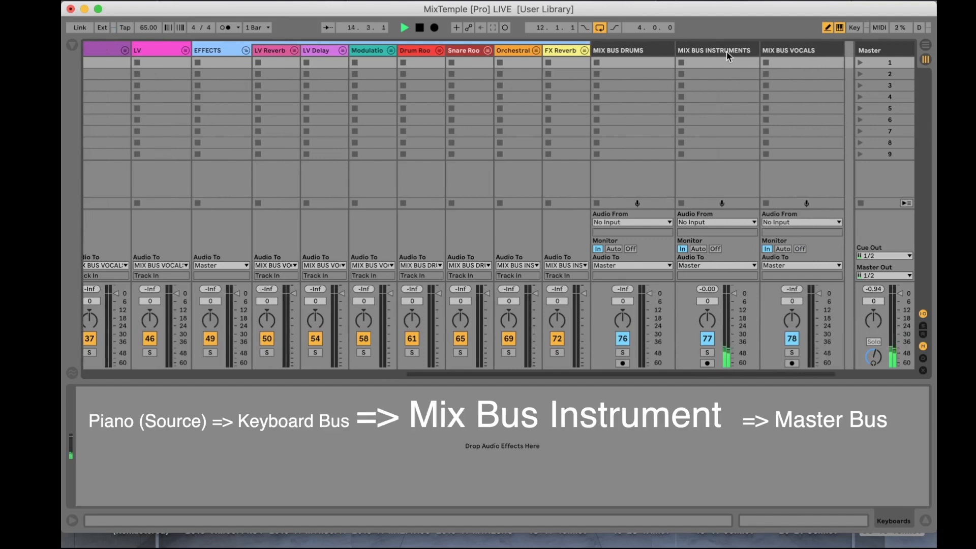
pyautogui.hscroll(-2, 609, 113)
pyautogui.hscroll(-10, 610, 112)
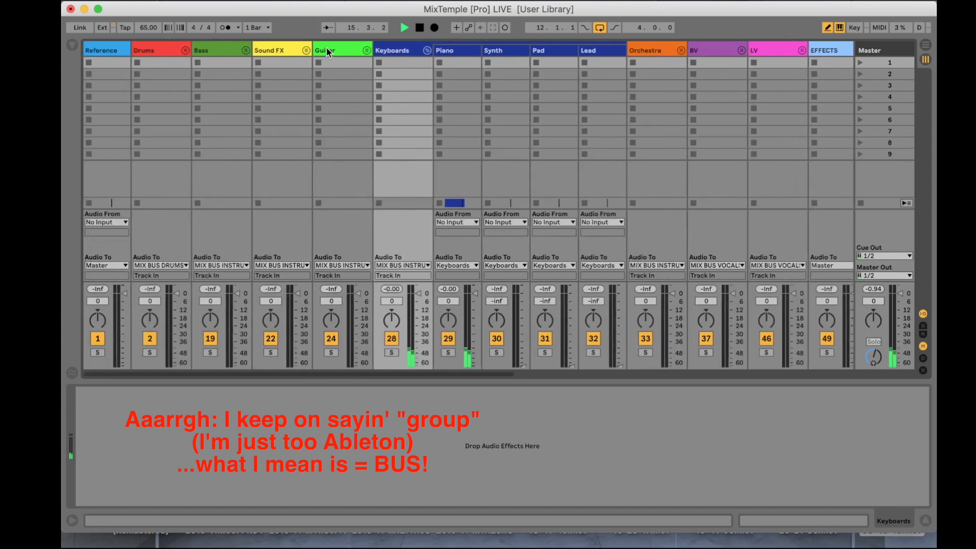
pyautogui.hscroll(12, 441, 113)
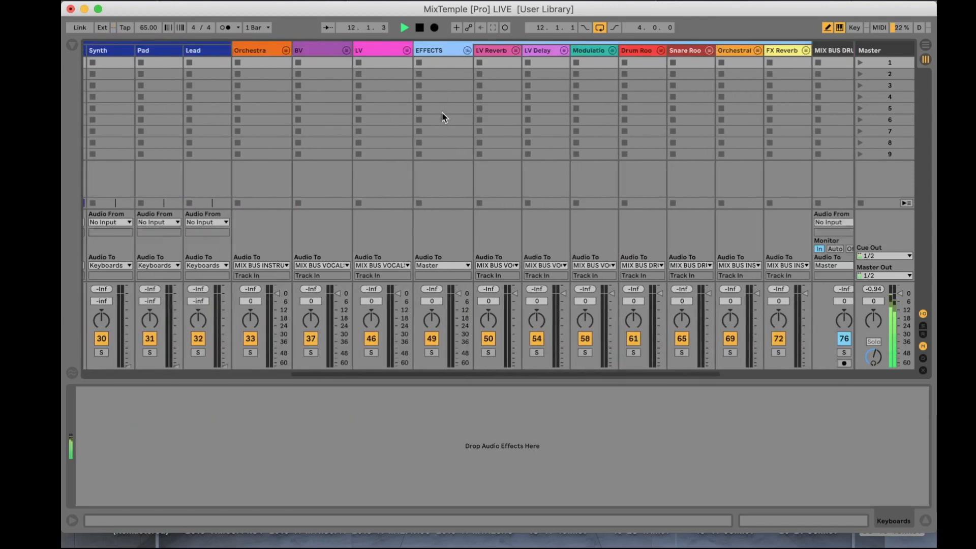
pyautogui.hscroll(10, 441, 112)
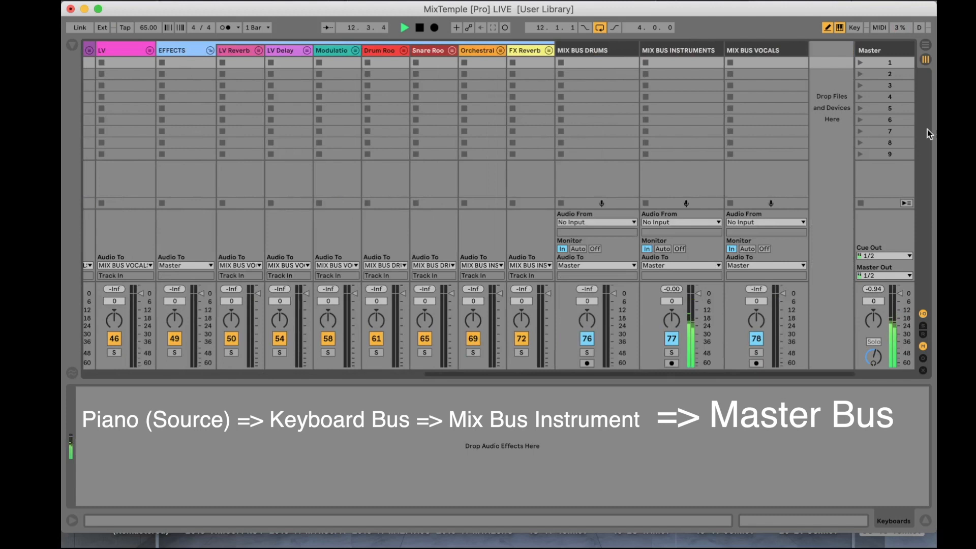
pyautogui.hscroll(-12, 693, 164)
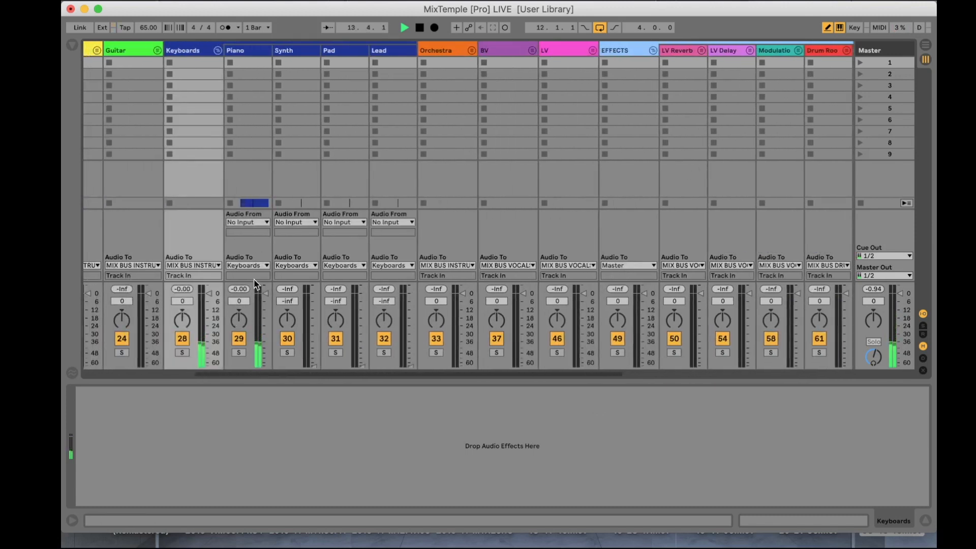
pyautogui.press('space')
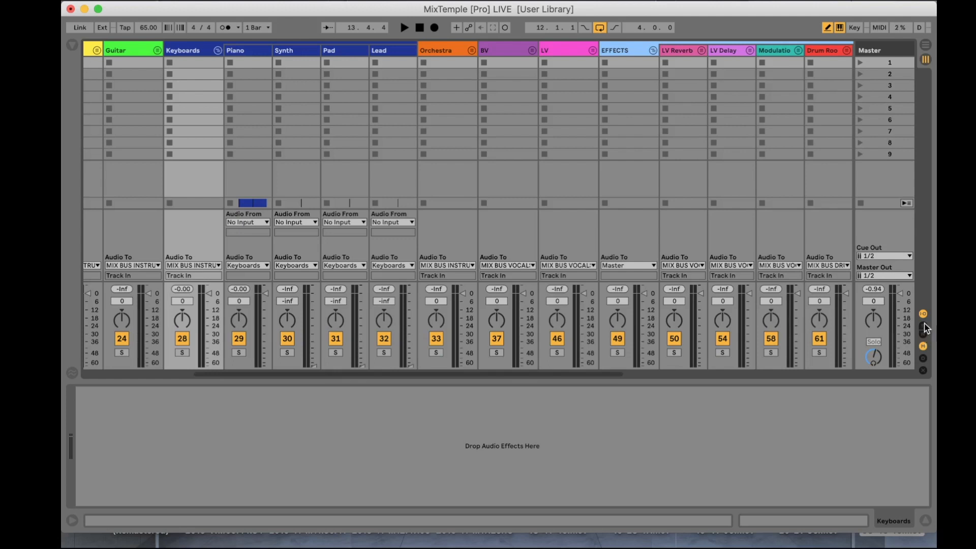
# Step: Show the sends and return tracks in the mixer, trying out send A on the Keyboards group
pyautogui.click(922, 326)
pyautogui.hscroll(-5, 510, 202)
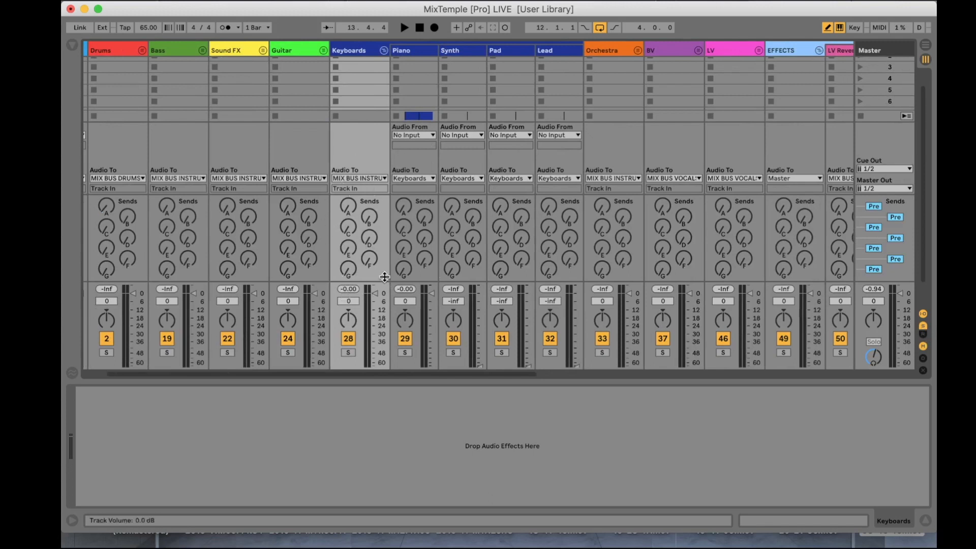
pyautogui.click(347, 207)
pyautogui.moveTo(349, 206)
pyautogui.mouseDown()
pyautogui.moveTo(348, 195)
pyautogui.moveTo(348, 211)
pyautogui.mouseUp()
pyautogui.click(923, 334)
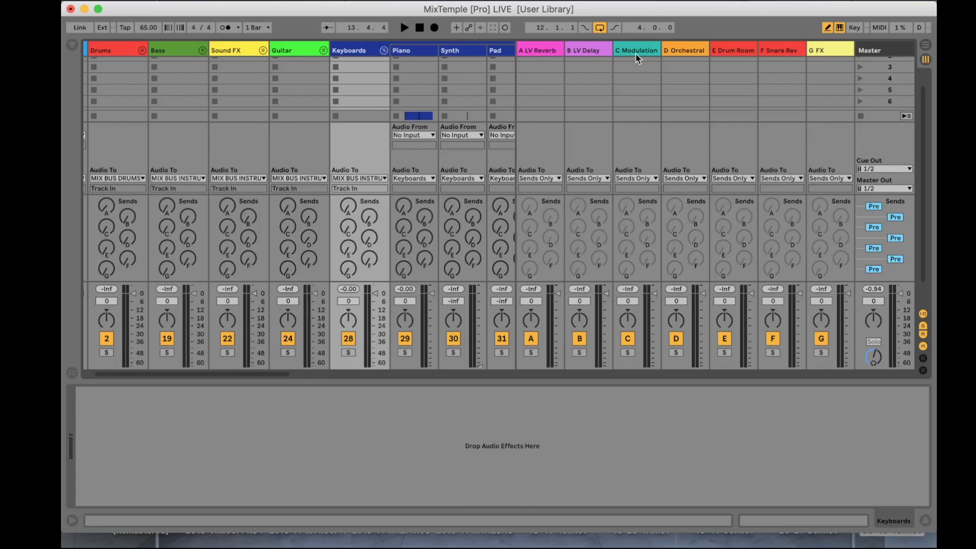
# Step: Select the D Orchestral return, play the loop and raise the Piano track's send D to feed it
pyautogui.click(688, 51)
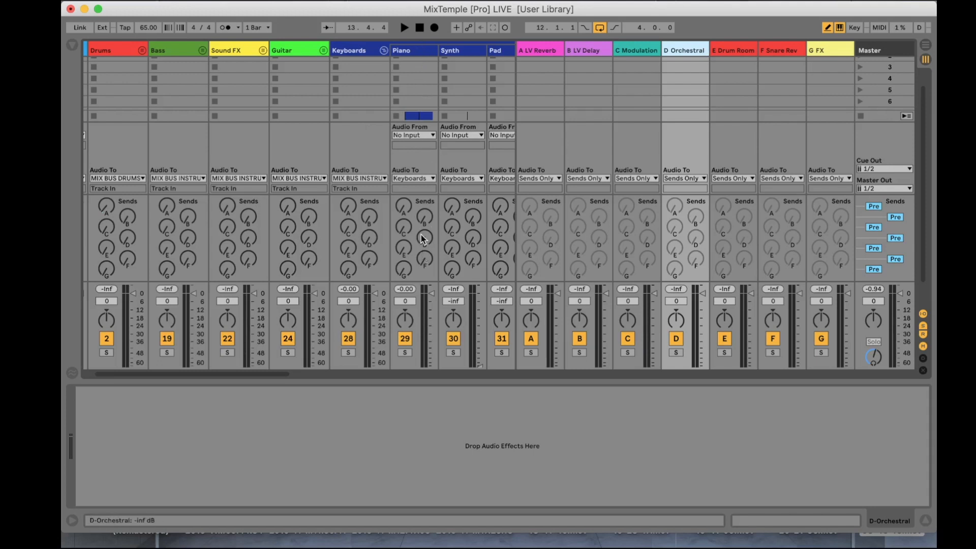
pyautogui.press('space')
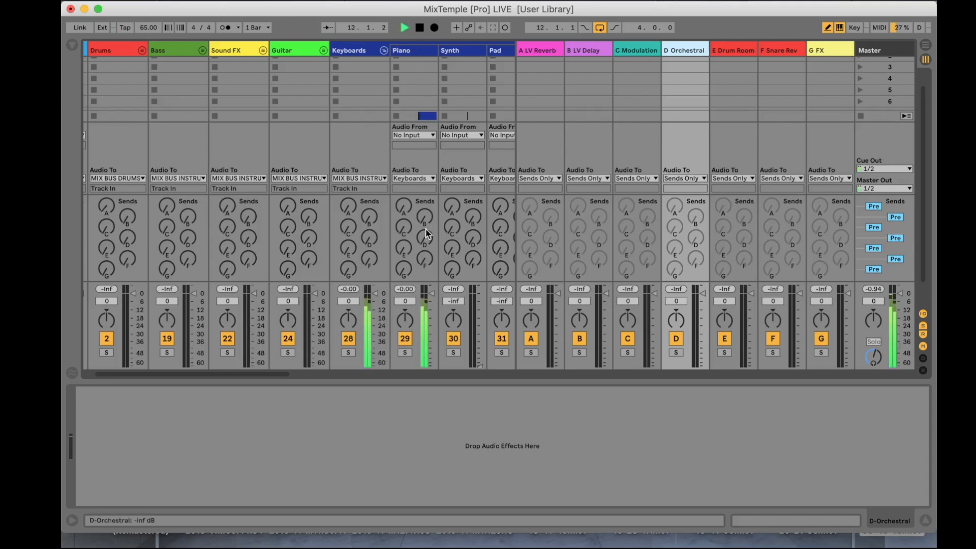
pyautogui.moveTo(426, 240); pyautogui.dragTo(426, 218)
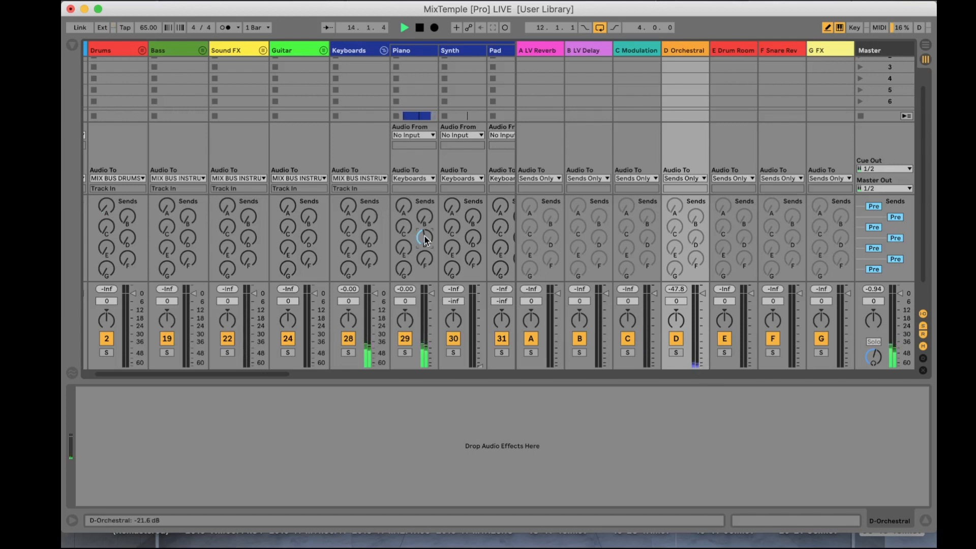
pyautogui.moveTo(424, 237); pyautogui.dragTo(426, 239)
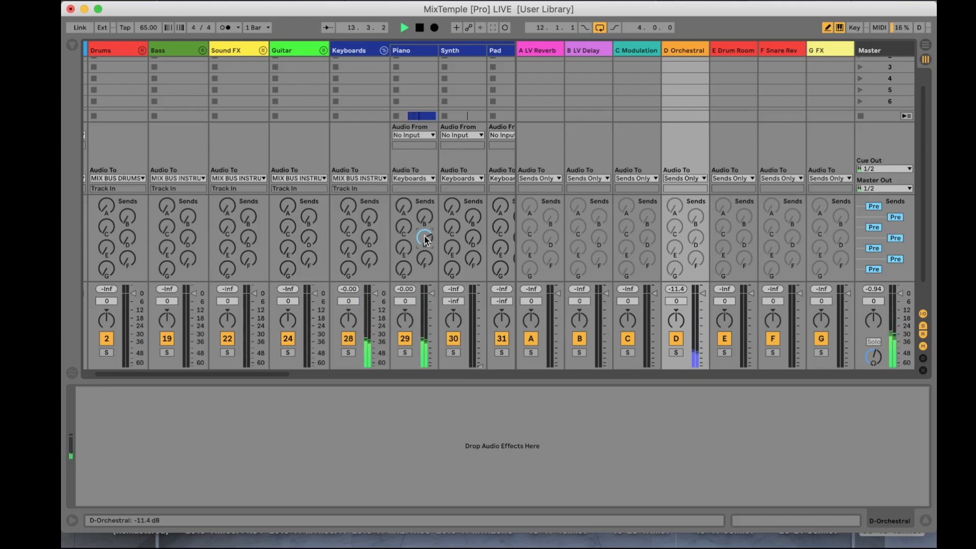
pyautogui.moveTo(426, 241)
pyautogui.mouseDown()
pyautogui.moveTo(426, 199)
pyautogui.moveTo(426, 235)
pyautogui.mouseUp()
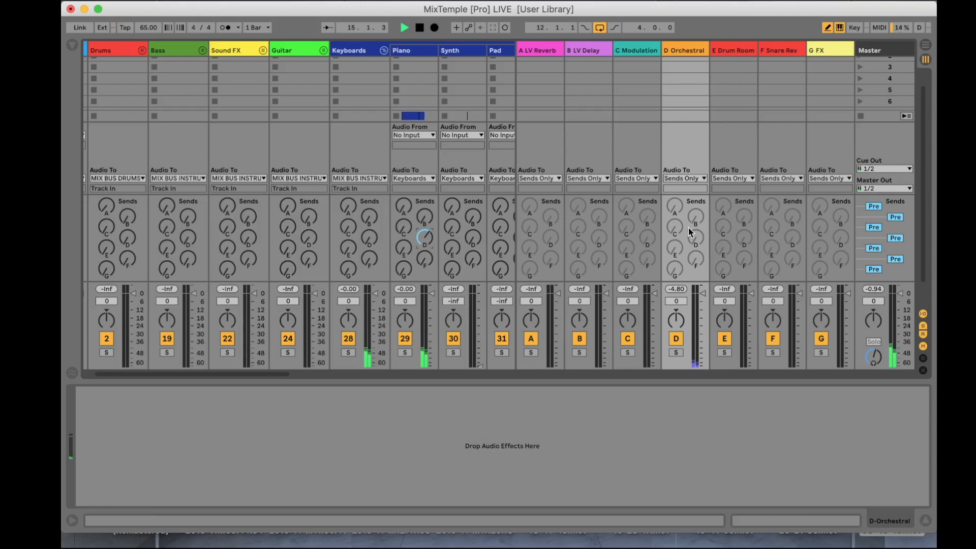
# Step: Show the return tracks in Arrangement View and insert four new return tracks after D Orchestral
pyautogui.press('Tab')
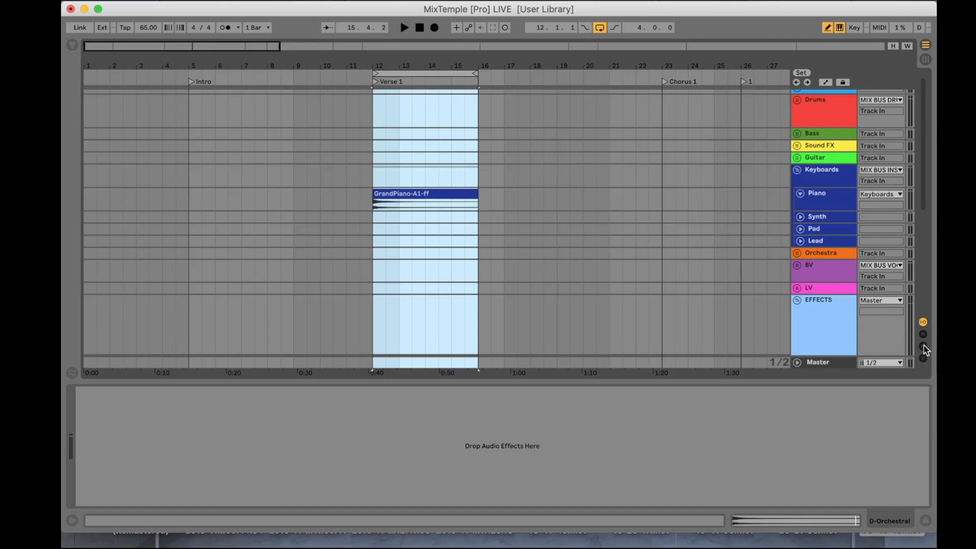
pyautogui.click(923, 335)
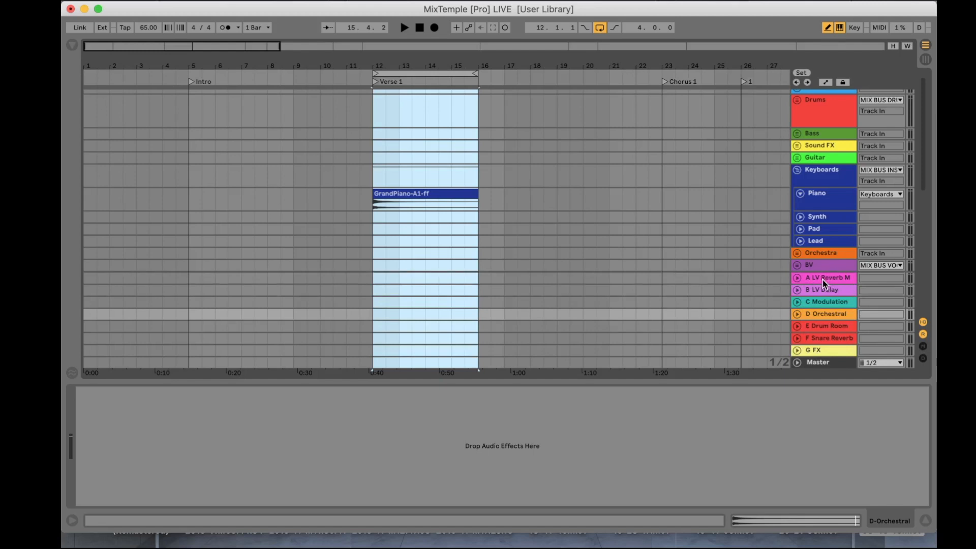
pyautogui.press('super+alt+t')
pyautogui.press('super+alt+t')
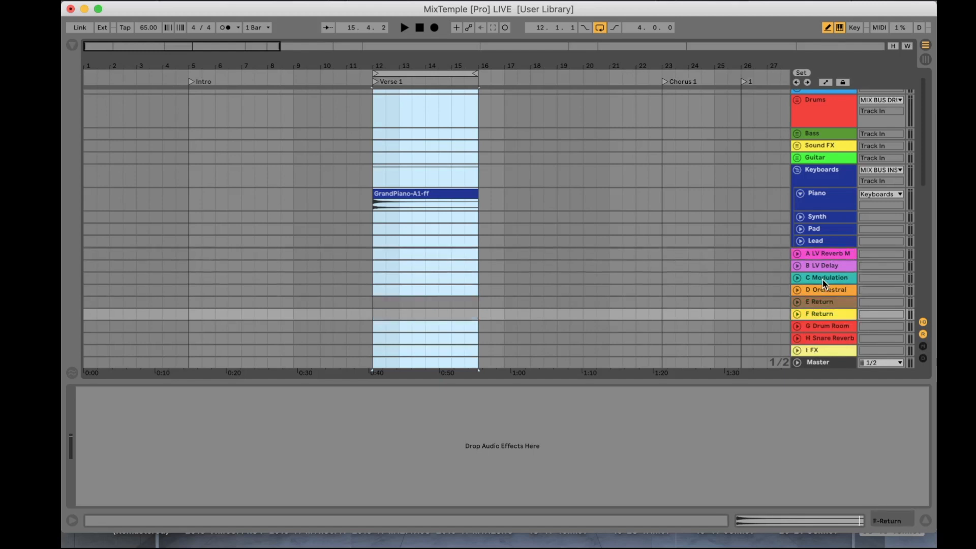
pyautogui.press('super+alt+t')
# Step: Insert one more return track, and delete all the empty return tracks between D Orchestral and Drum Room
pyautogui.press('super+alt+t')
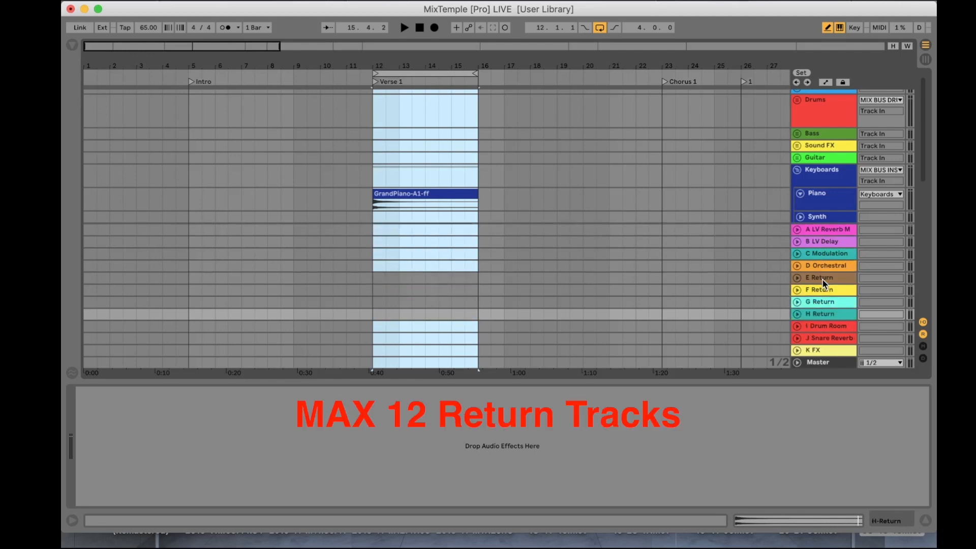
pyautogui.press('super+alt+t')
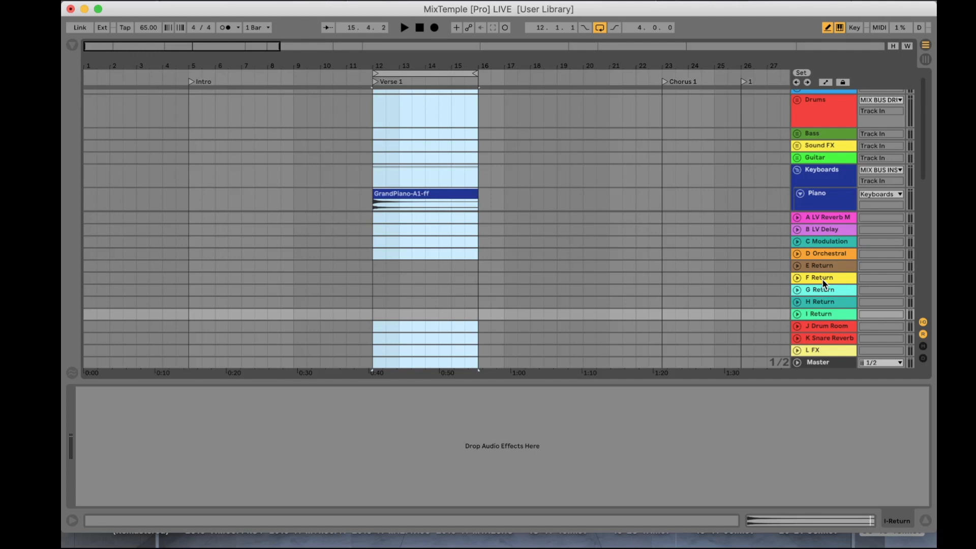
pyautogui.press('Delete')
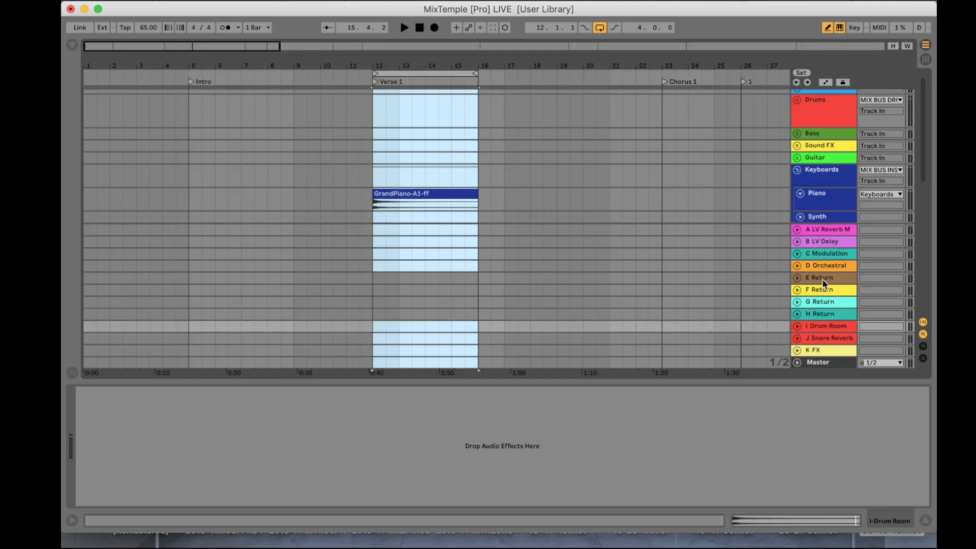
pyautogui.press('Delete')
pyautogui.press('Delete')
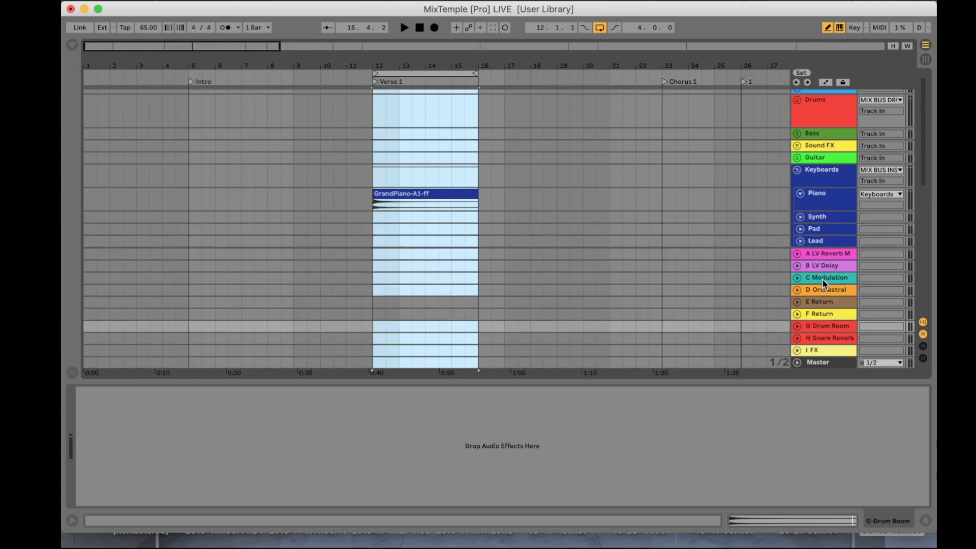
pyautogui.press('Delete')
pyautogui.press('Delete')
# Step: Play the loop in Session View and follow the piano signal from the D Orchestral return to the Orchestral group in EFFECTS
pyautogui.press('Tab')
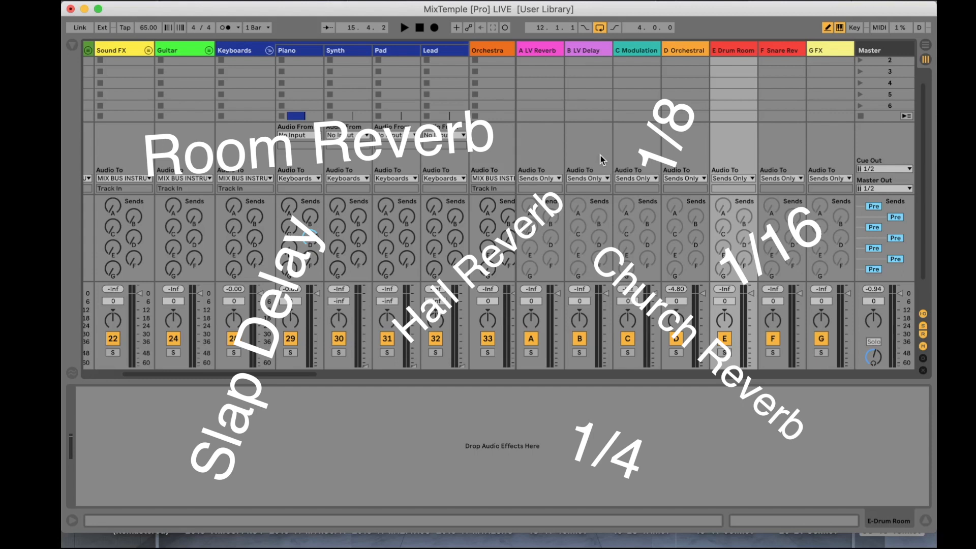
pyautogui.press('space')
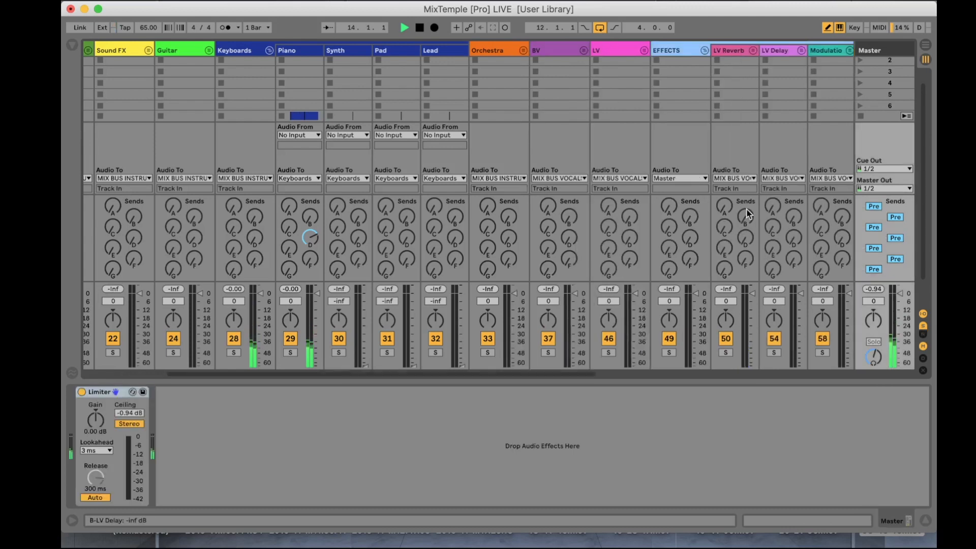
pyautogui.hscroll(3, 747, 213)
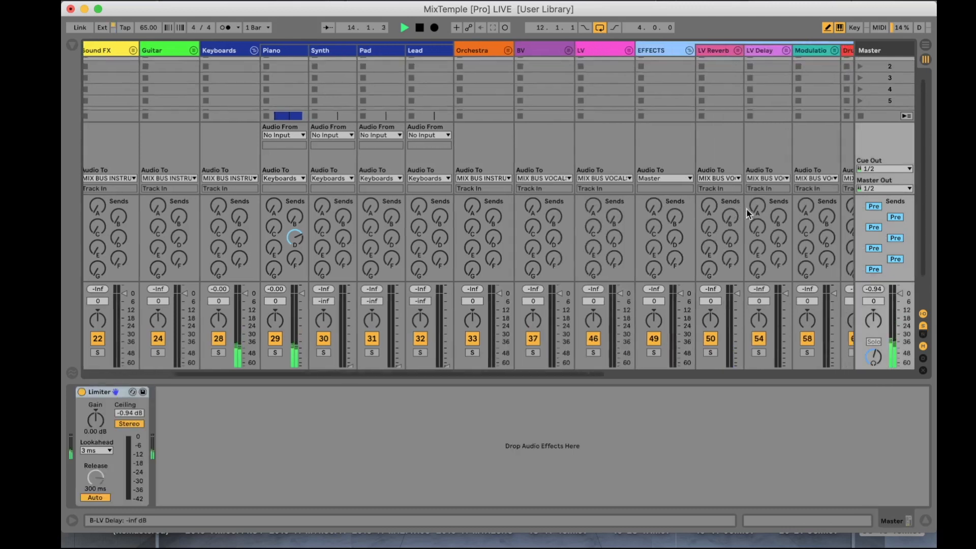
pyautogui.hscroll(10, 747, 213)
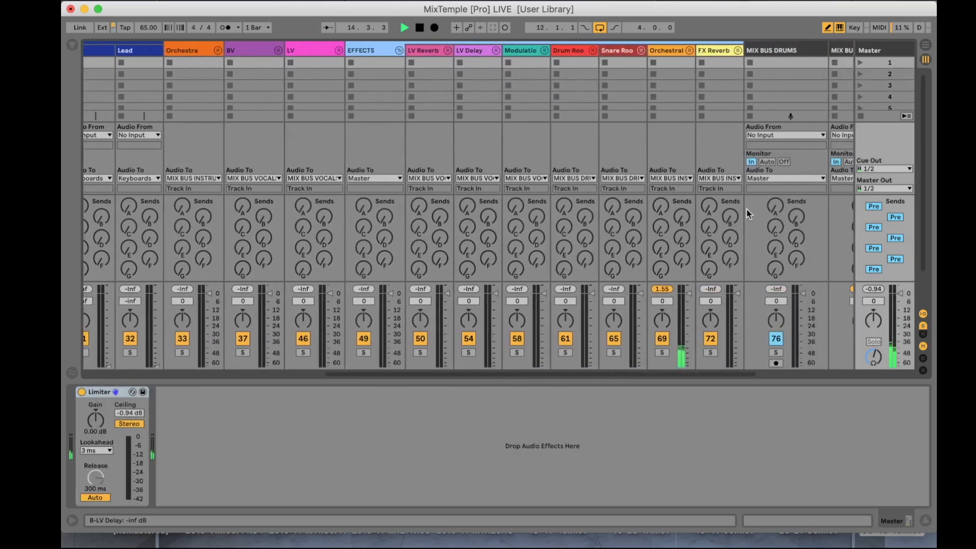
pyautogui.hscroll(2, 735, 200)
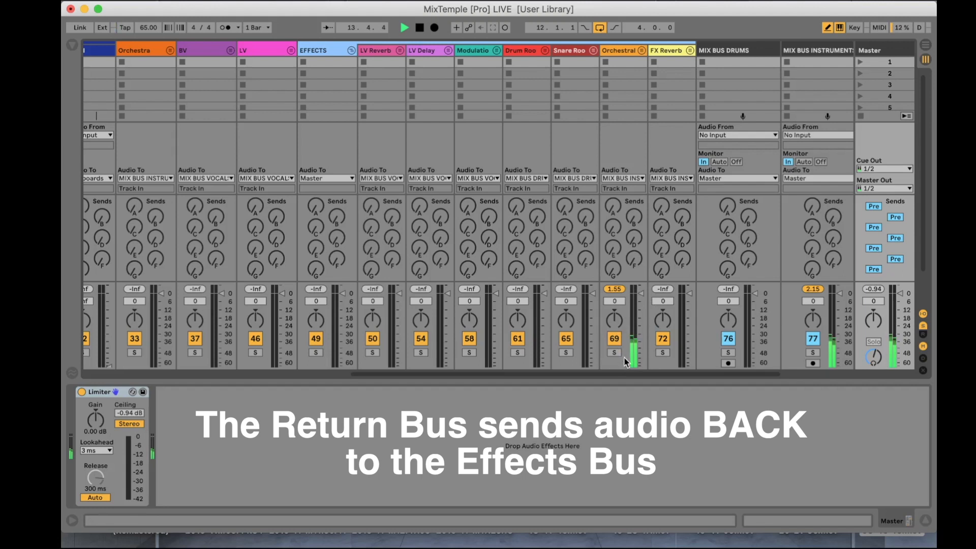
# Step: Unfold the Orchestral effects group to show its Hall and Church tracks
pyautogui.click(641, 50)
pyautogui.hscroll(5, 646, 60)
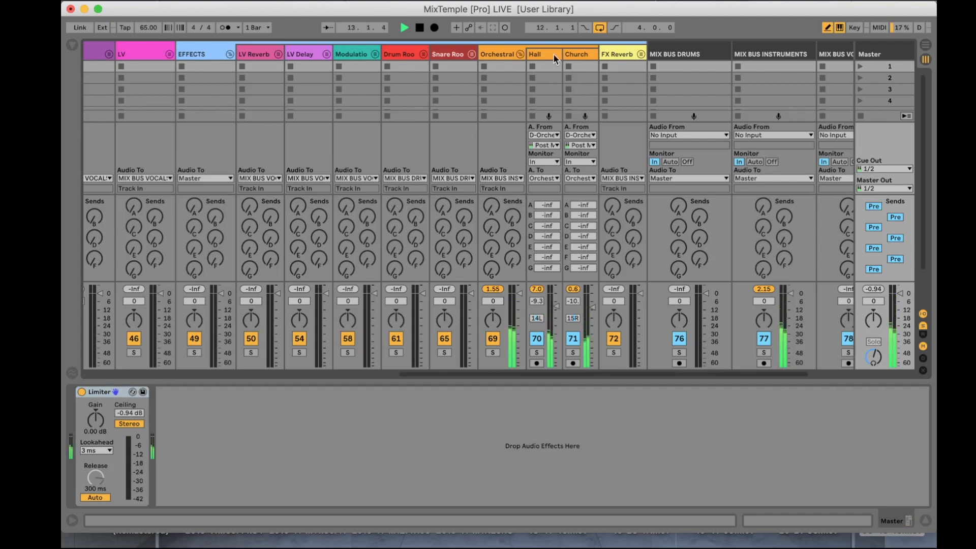
pyautogui.click(520, 54)
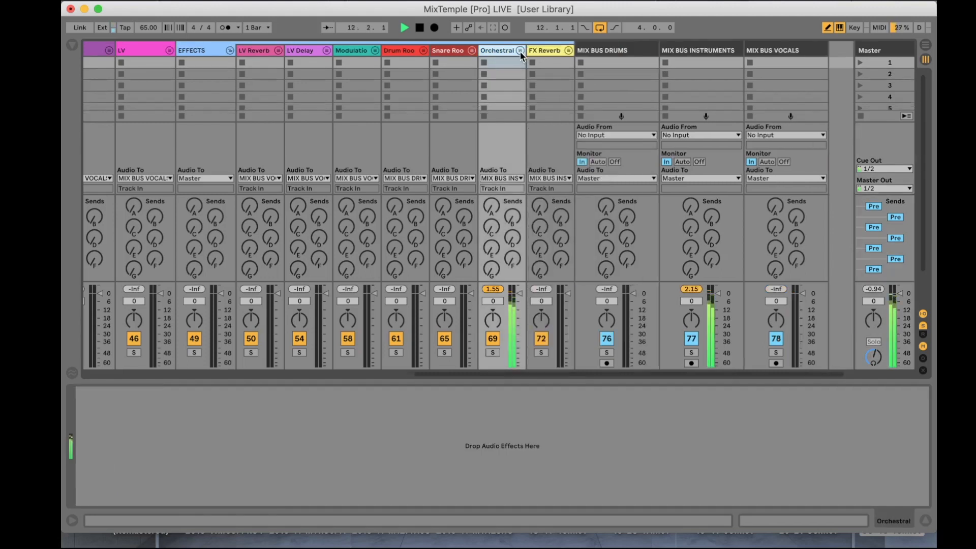
pyautogui.click(522, 51)
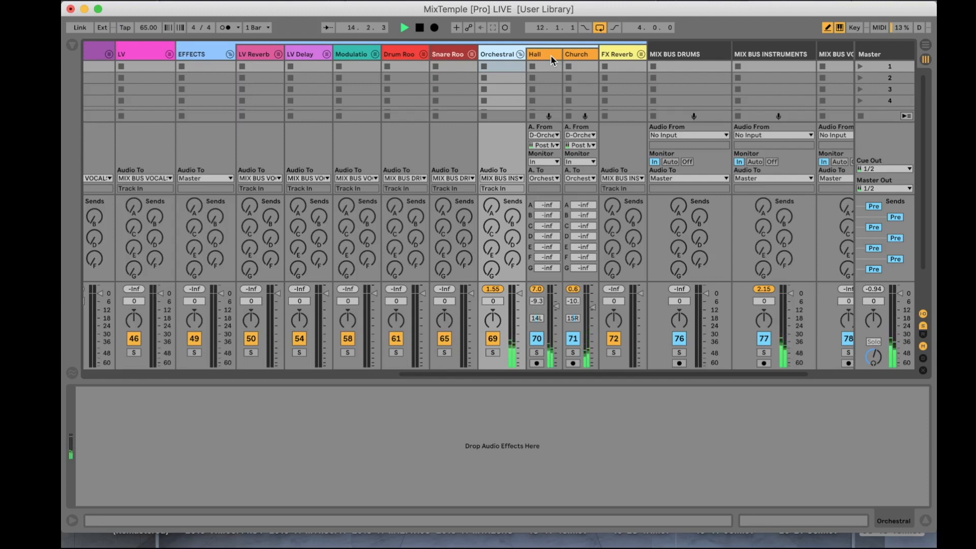
# Step: Inspect the Halls Of Fame reverb on the Church track, close its window and follow the Orchestral group's signal in the mixer
pyautogui.click(585, 56)
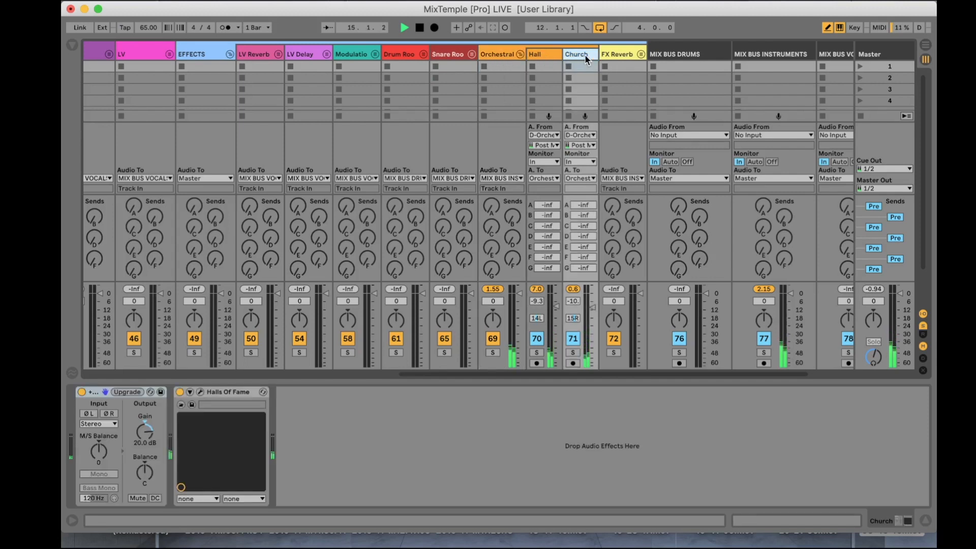
pyautogui.click(200, 391)
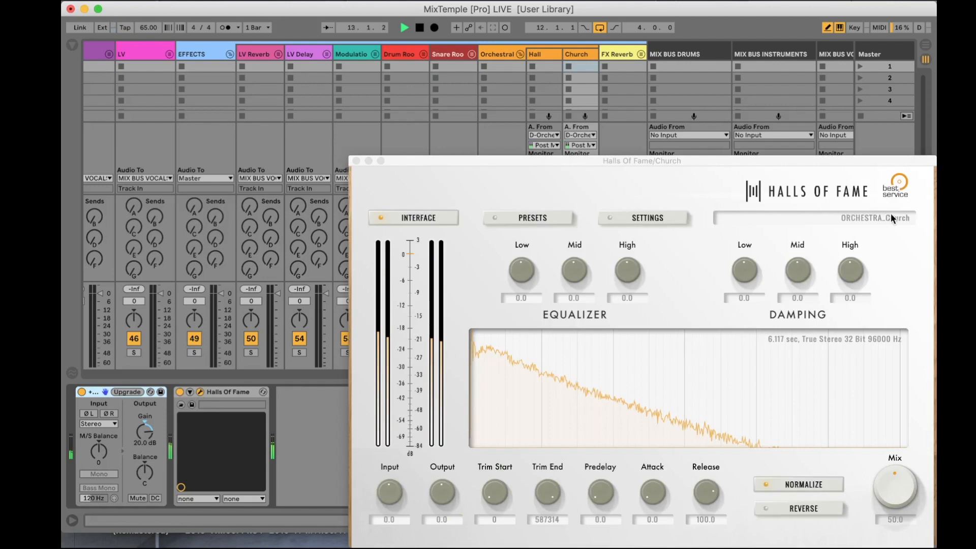
pyautogui.click(356, 161)
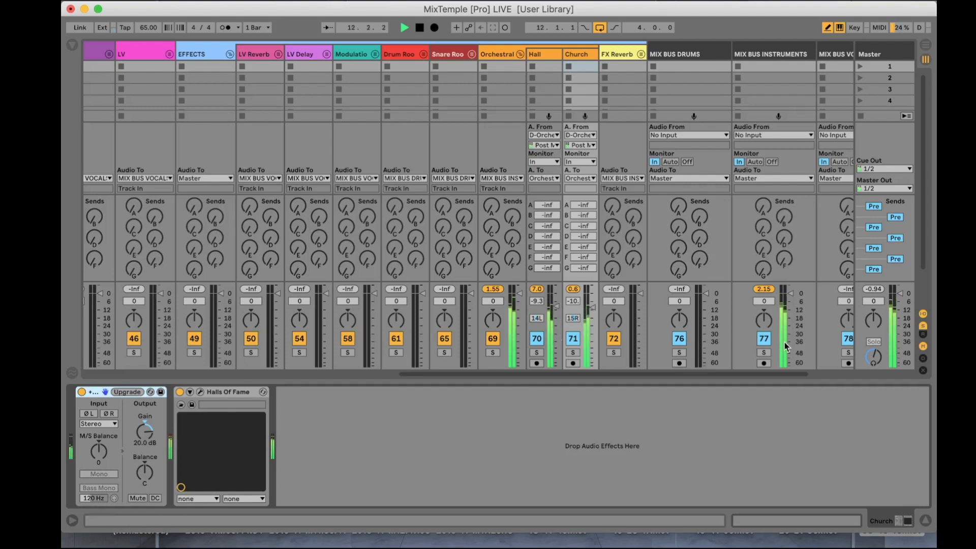
pyautogui.hscroll(-5, 526, 313)
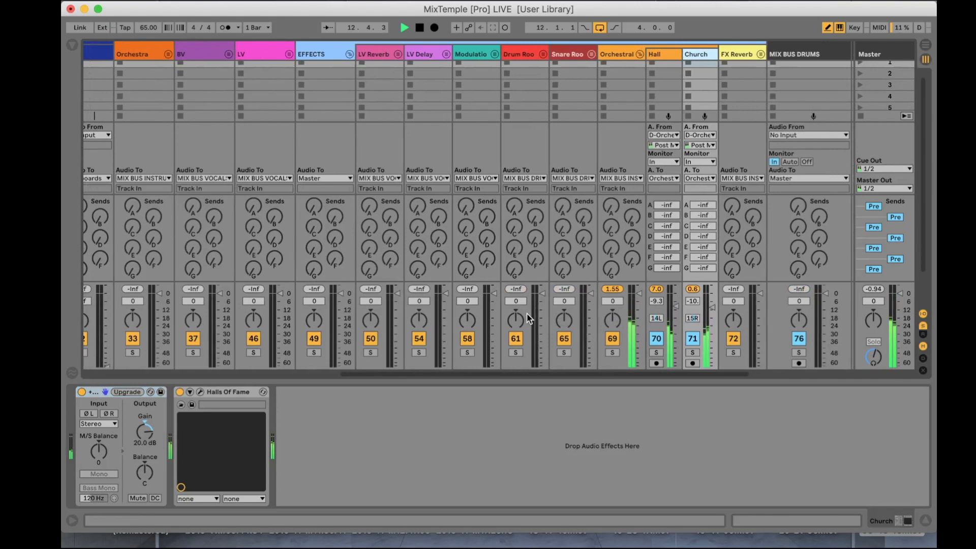
pyautogui.hscroll(5, 526, 318)
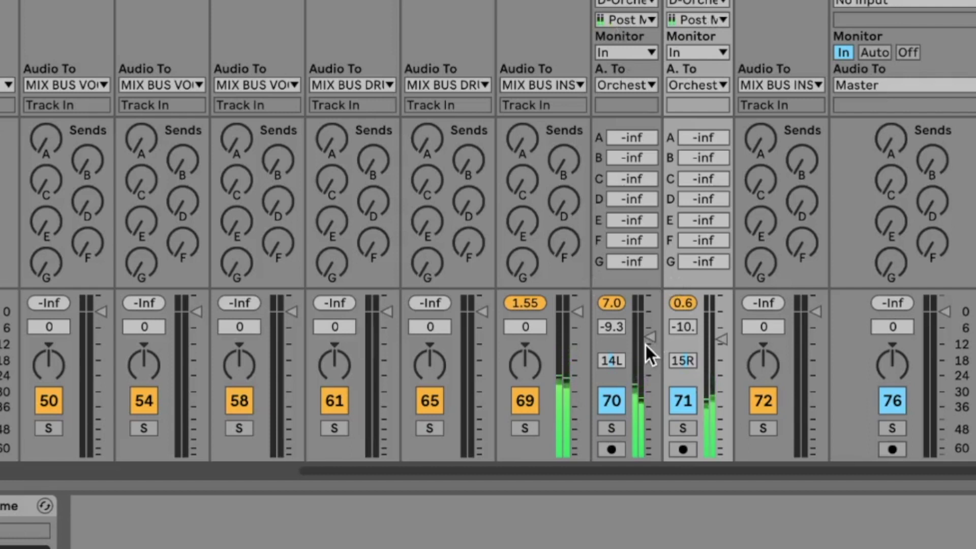
# Step: Lower the Hall and Church track volumes to -inf, raise Church back to -7.5 dB and stop playback
pyautogui.moveTo(648, 336); pyautogui.dragTo(650, 459)
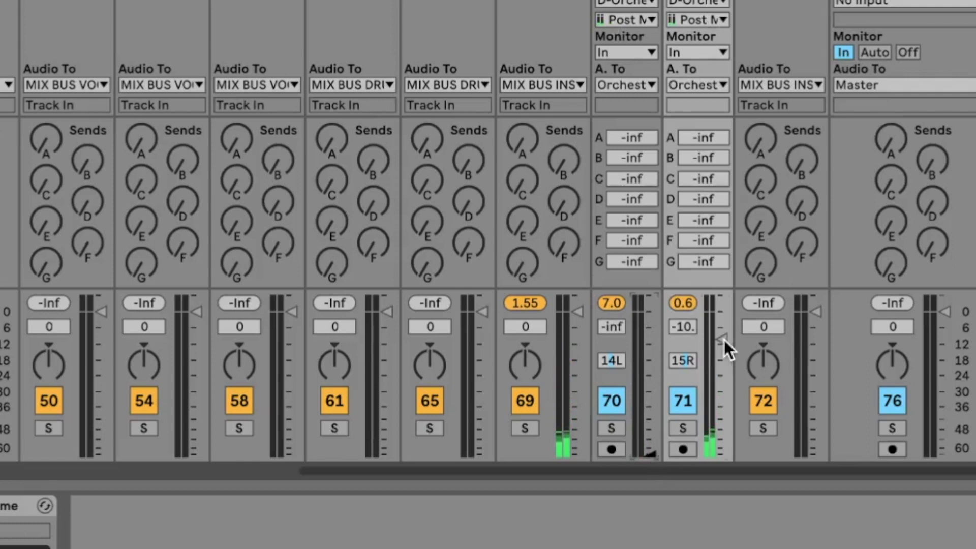
pyautogui.moveTo(723, 340); pyautogui.dragTo(725, 456)
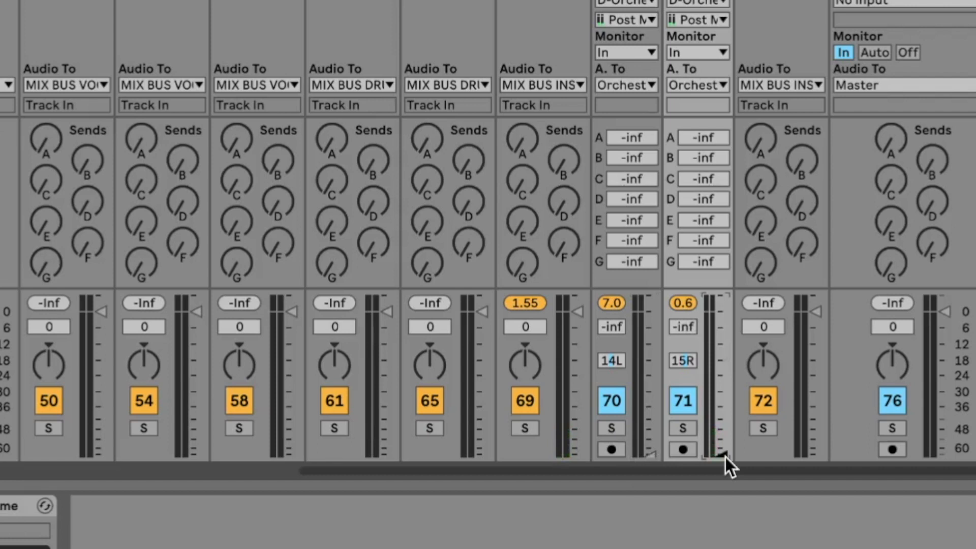
pyautogui.moveTo(725, 457); pyautogui.dragTo(720, 340)
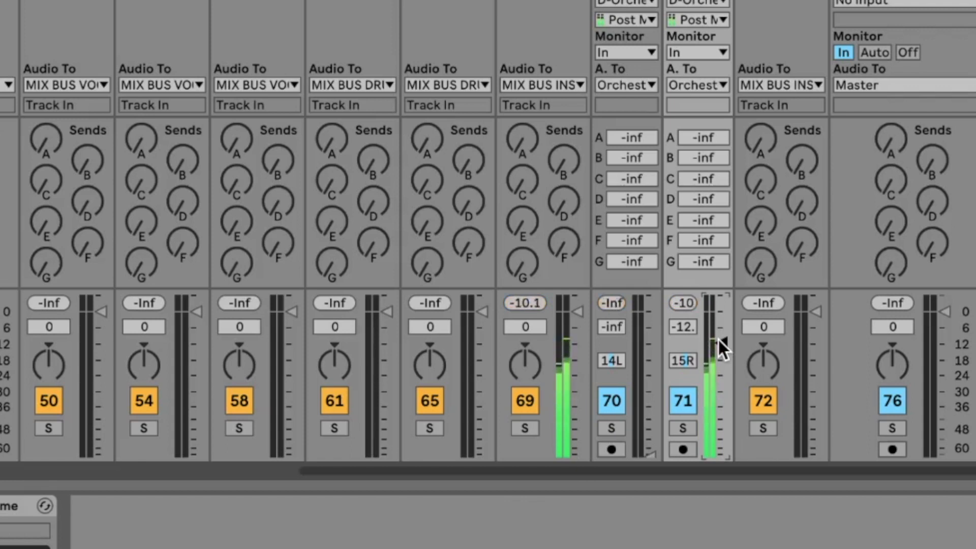
pyautogui.moveTo(718, 340)
pyautogui.mouseDown()
pyautogui.moveTo(719, 468)
pyautogui.moveTo(720, 328)
pyautogui.mouseUp()
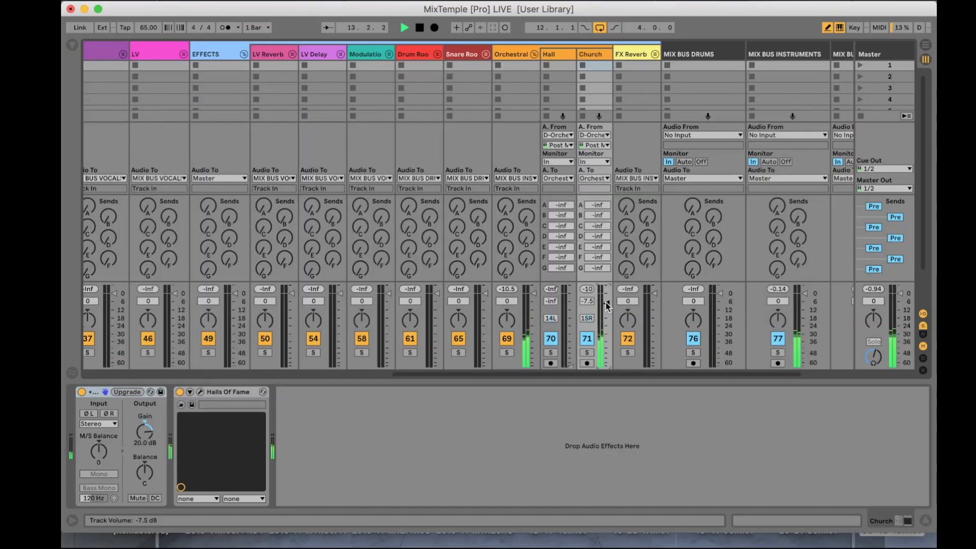
pyautogui.press('space')
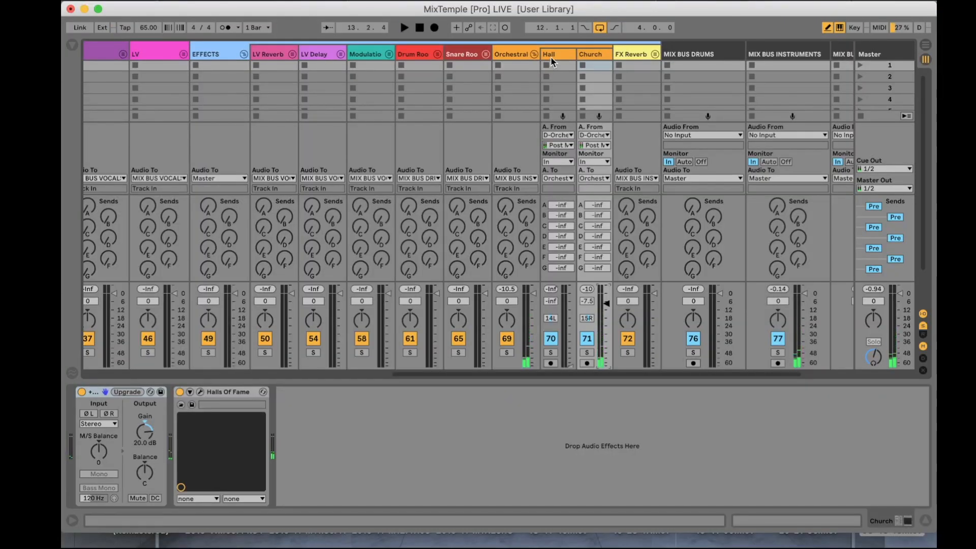
# Step: Duplicate the Church track inside the Orchestral group and rename the copy Space
pyautogui.rightClick(601, 50)
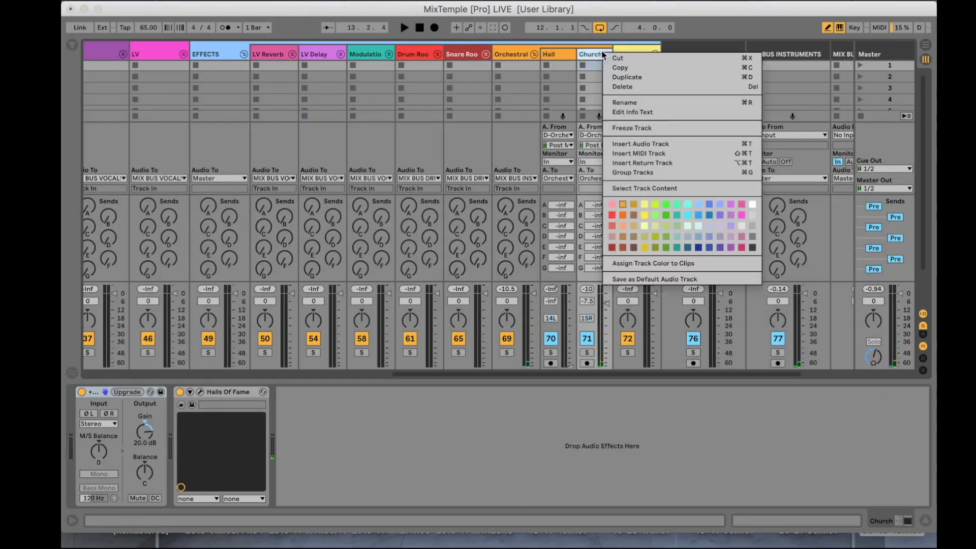
pyautogui.click(623, 78)
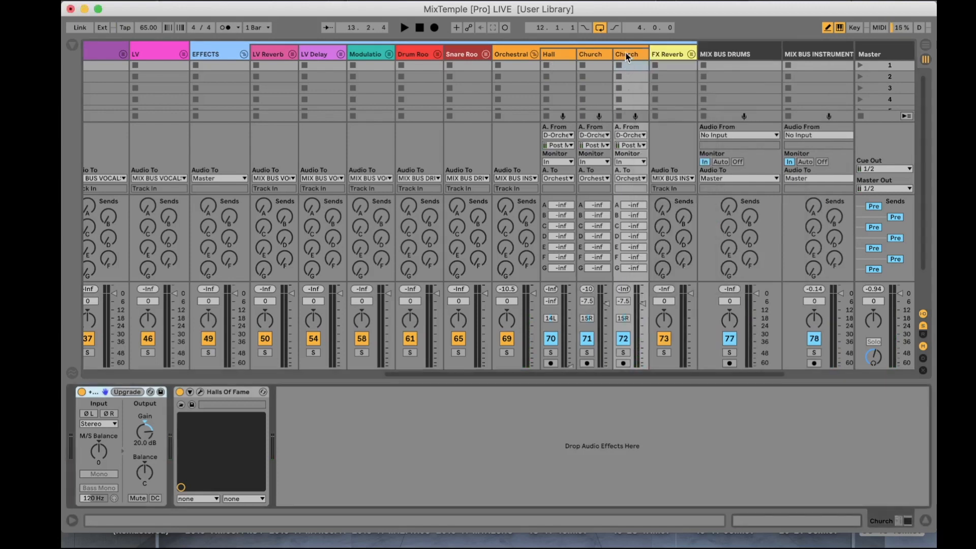
pyautogui.press('super+r')
pyautogui.write('S')
pyautogui.press('Return')
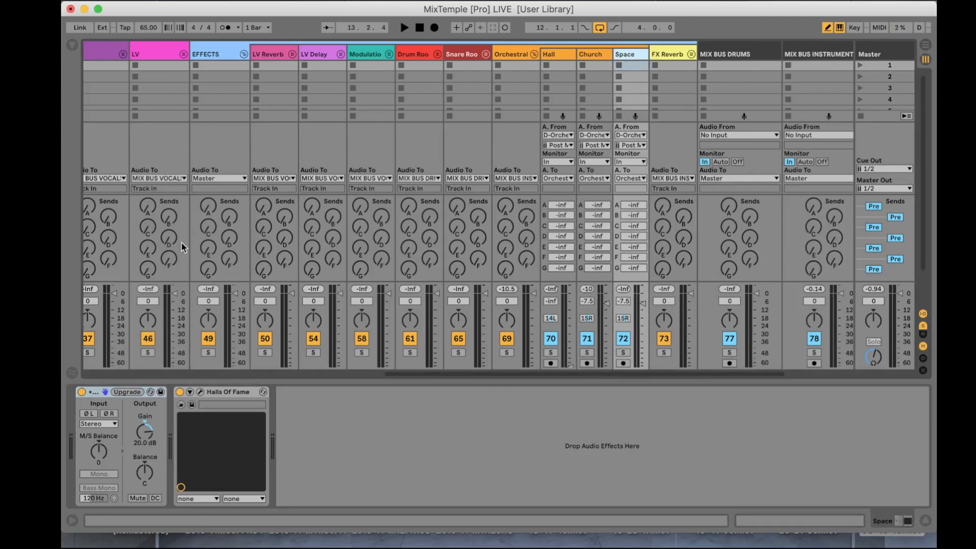
# Step: Open the preset browser of the Halls Of Fame reverb on the Space track
pyautogui.click(604, 52)
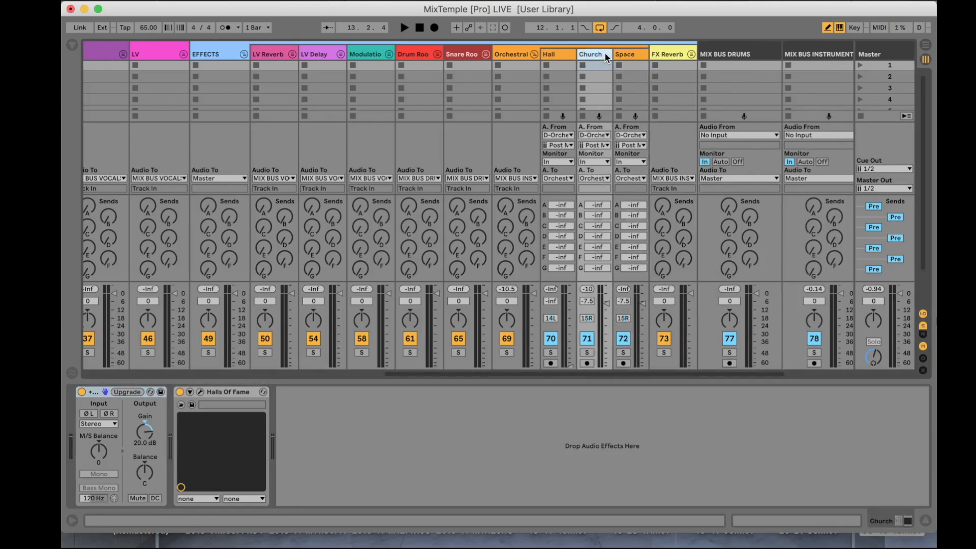
pyautogui.doubleClick(625, 53)
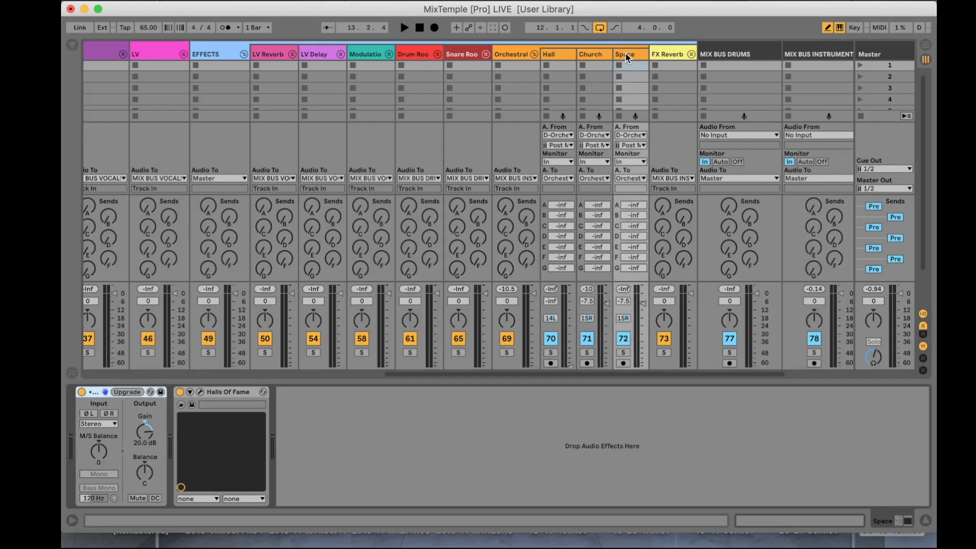
pyautogui.click(201, 392)
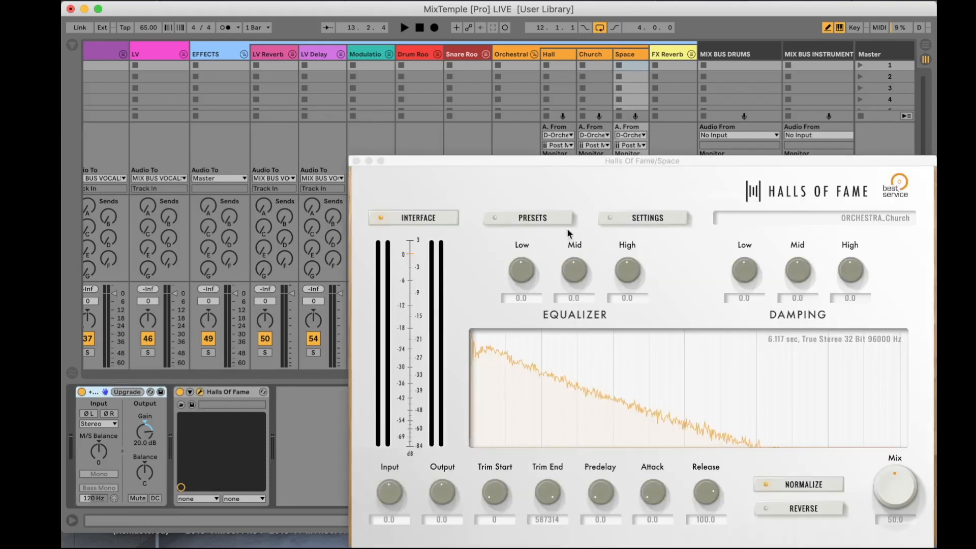
pyautogui.click(532, 224)
pyautogui.click(531, 221)
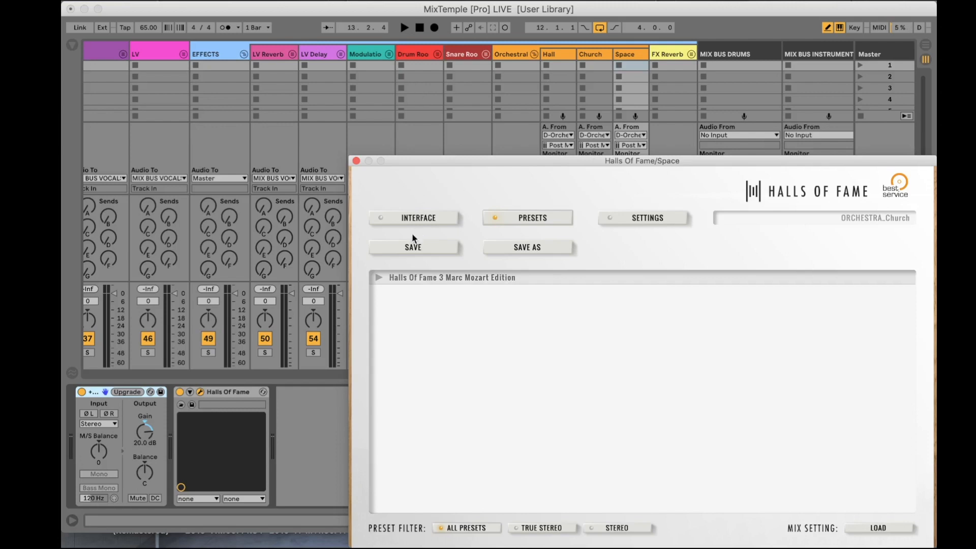
# Step: Browse the Halls Of Fame 3 Marc Mozart Edition presets and load the 5.275 sec stereo BRIC M17 Dense Hall
pyautogui.click(376, 278)
pyautogui.scroll(-5, 450, 382)
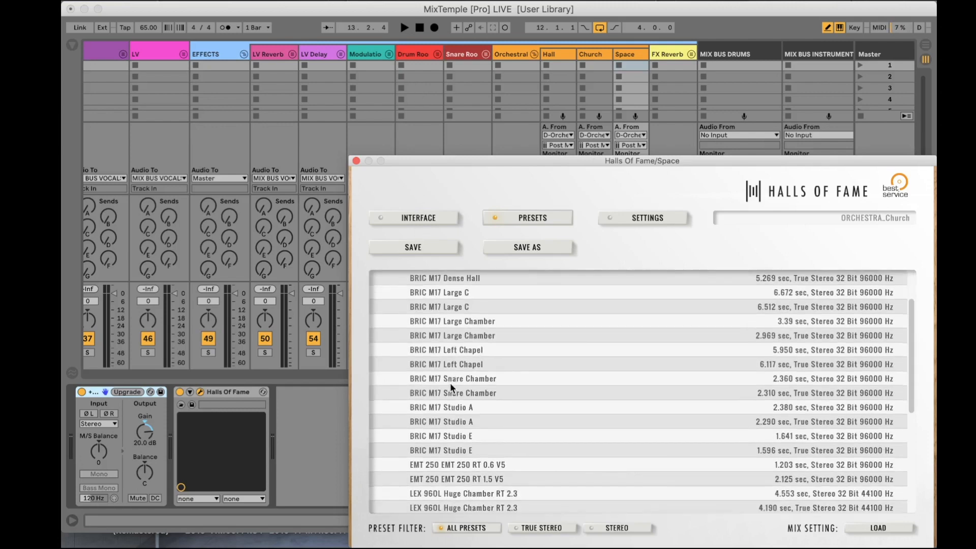
pyautogui.scroll(-5, 450, 383)
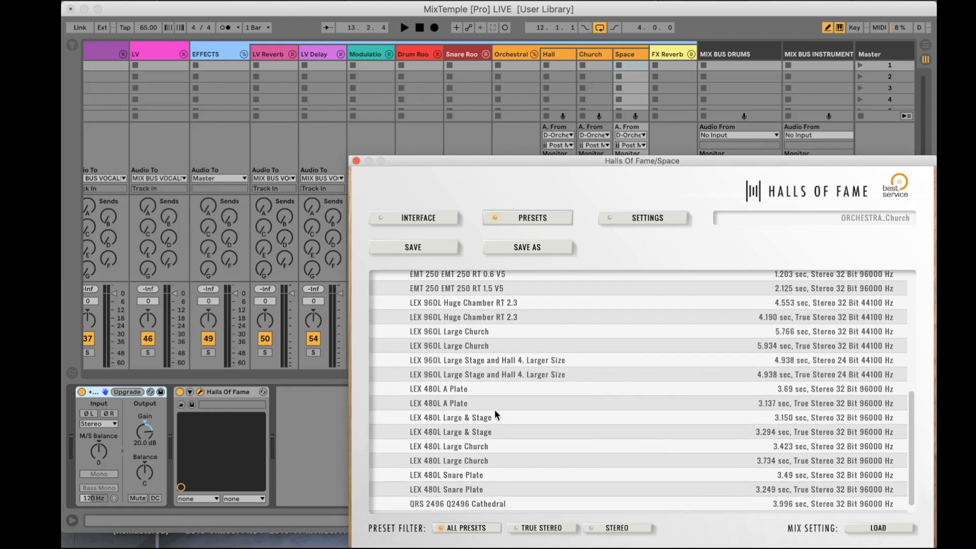
pyautogui.scroll(-1, 495, 385)
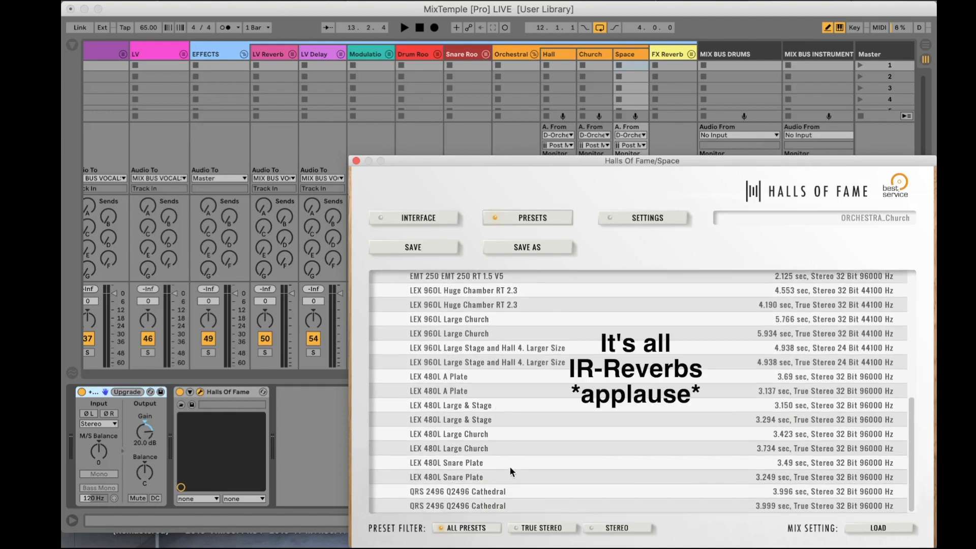
pyautogui.scroll(4, 519, 377)
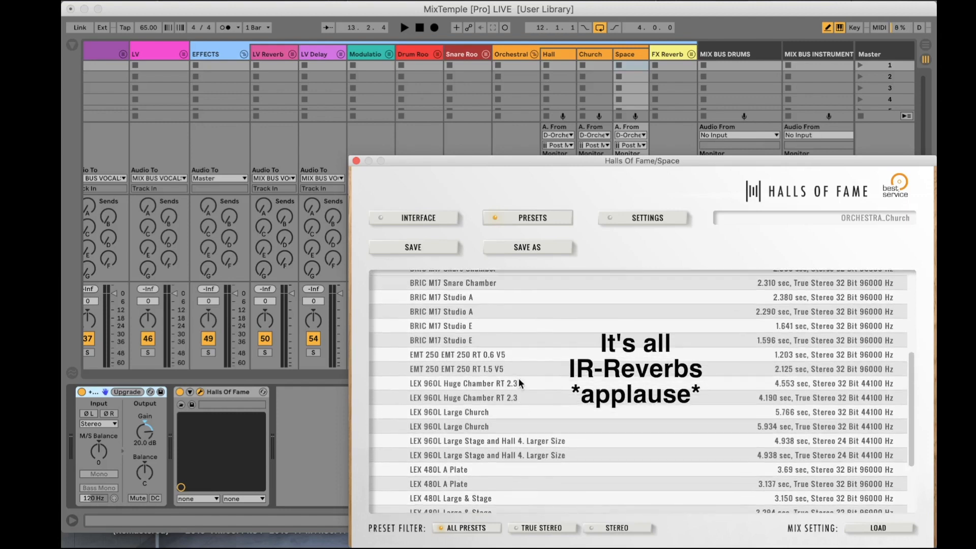
pyautogui.scroll(6, 518, 377)
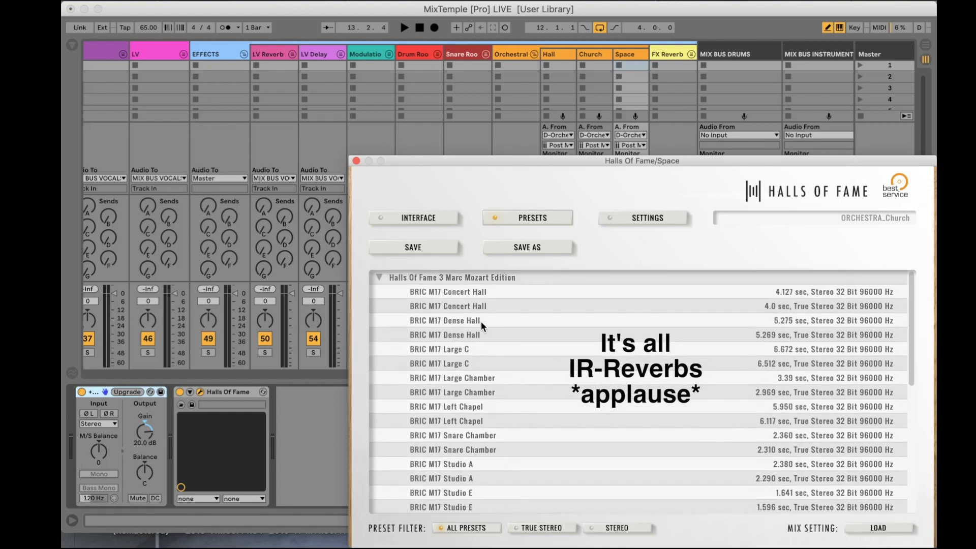
pyautogui.click(481, 321)
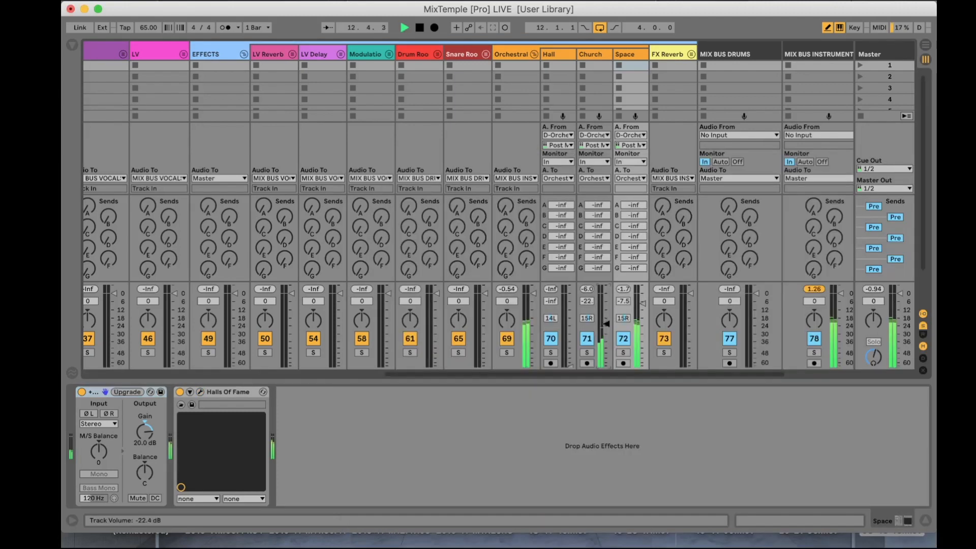
# Step: Lower the Church track's volume to -25 dB with the loop playing, and stop playback
pyautogui.moveTo(606, 324); pyautogui.dragTo(606, 327)
pyautogui.press('space')
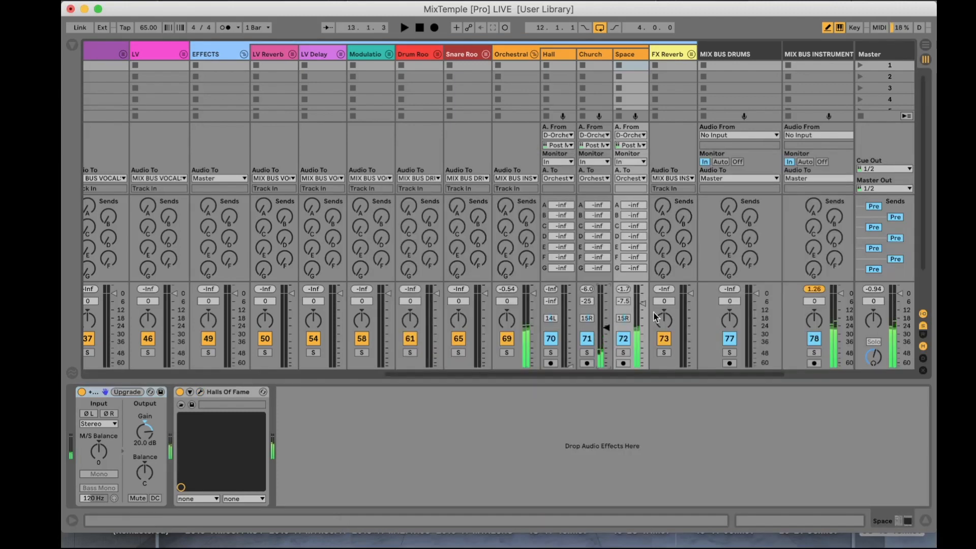
# Step: Play the loop and lower the Space track's volume to about -14 dB
pyautogui.press('space')
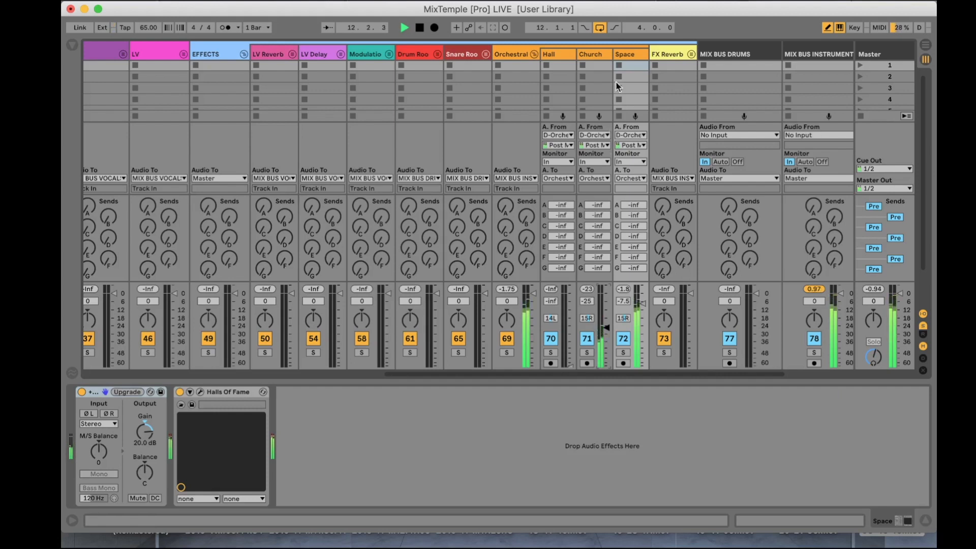
pyautogui.moveTo(644, 311); pyautogui.dragTo(644, 319)
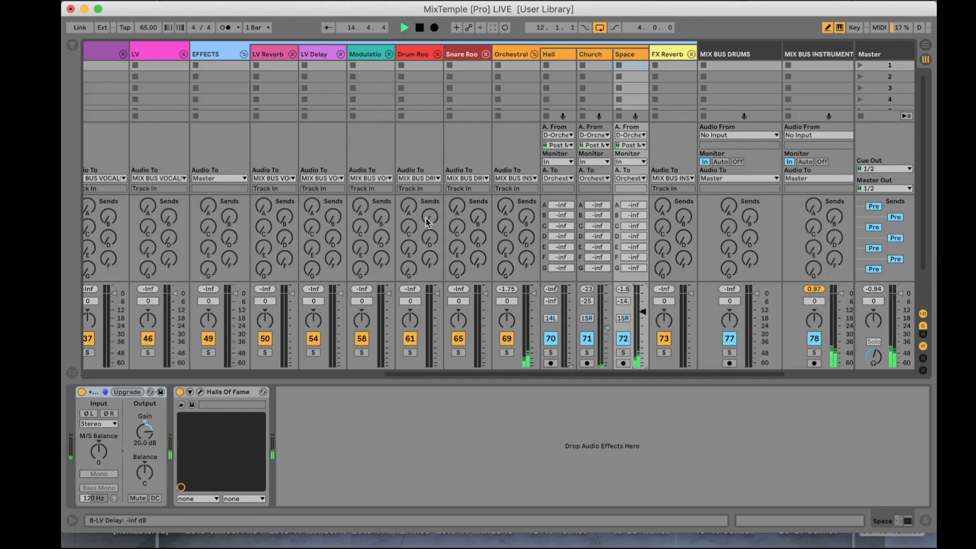
# Step: Balance the Piano track's sends by raising LV Delay and lowering Orchestral to -20.3 dB, and show the return tracks
pyautogui.hscroll(-10, 425, 222)
pyautogui.scroll(-2, 426, 222)
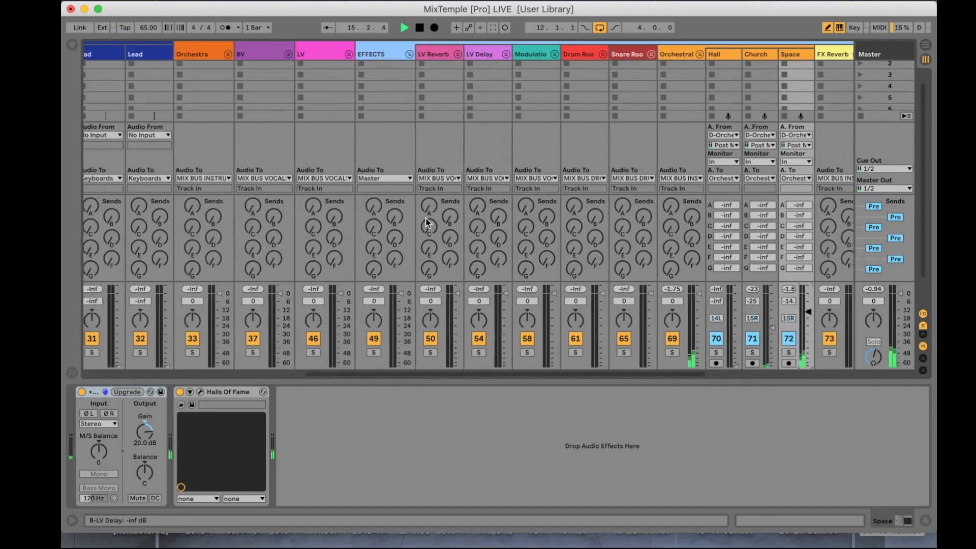
pyautogui.hscroll(-5, 426, 222)
pyautogui.scroll(-2, 426, 222)
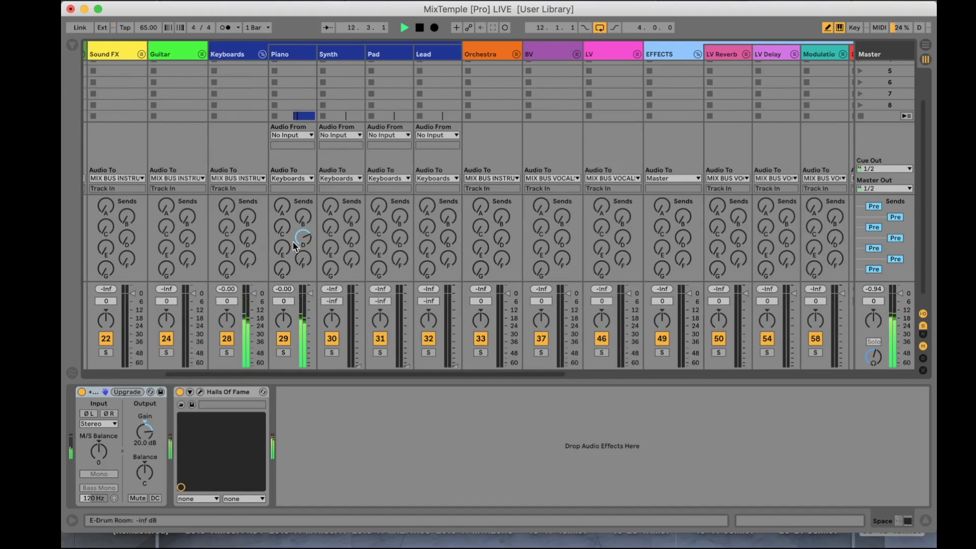
pyautogui.moveTo(302, 226); pyautogui.dragTo(302, 191)
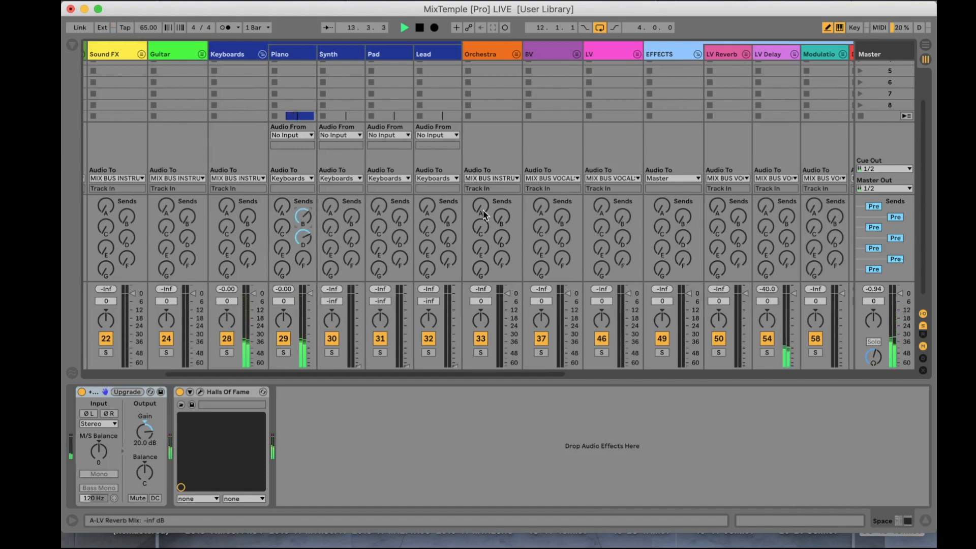
pyautogui.click(924, 334)
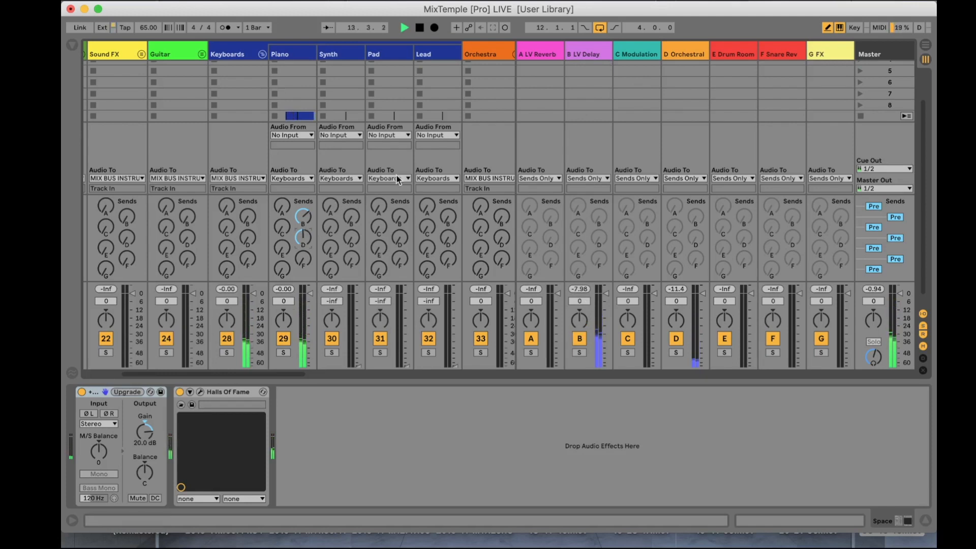
# Step: Expand the LV Delay group and raise the 1/8 track's volume to -4.0 dB and the 1/4 track's to about -11 dB
pyautogui.hscroll(10, 397, 175)
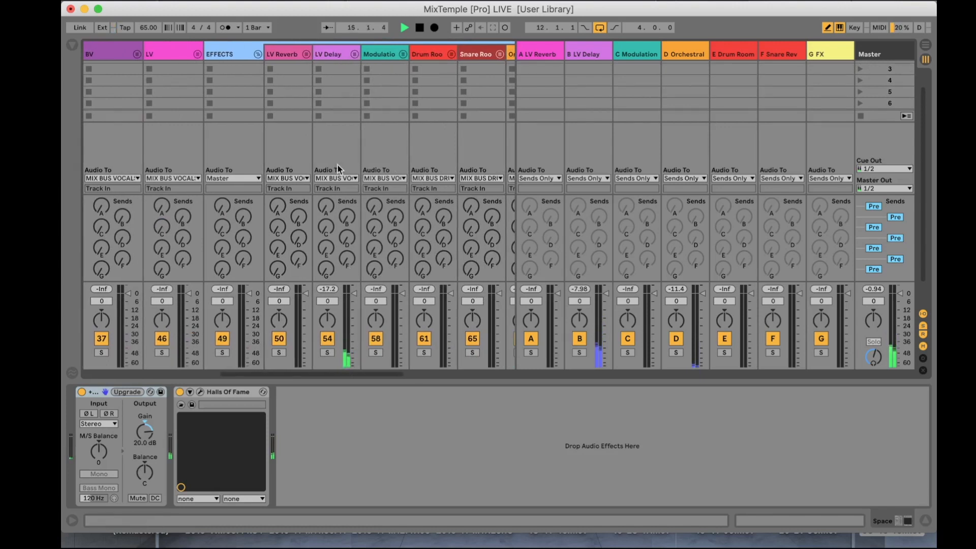
pyautogui.click(354, 54)
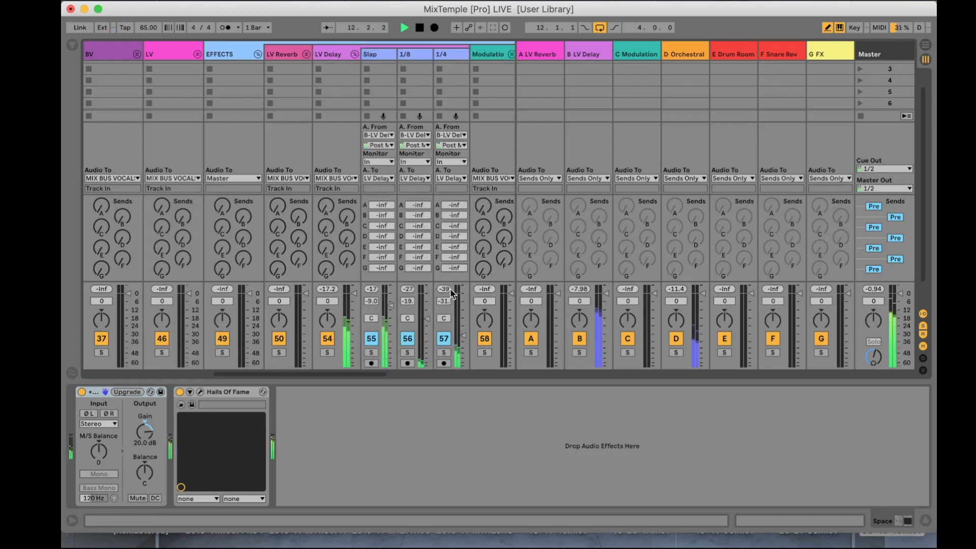
pyautogui.moveTo(427, 350); pyautogui.dragTo(427, 334)
pyautogui.moveTo(427, 301); pyautogui.dragTo(426, 298)
pyautogui.moveTo(463, 335); pyautogui.dragTo(463, 309)
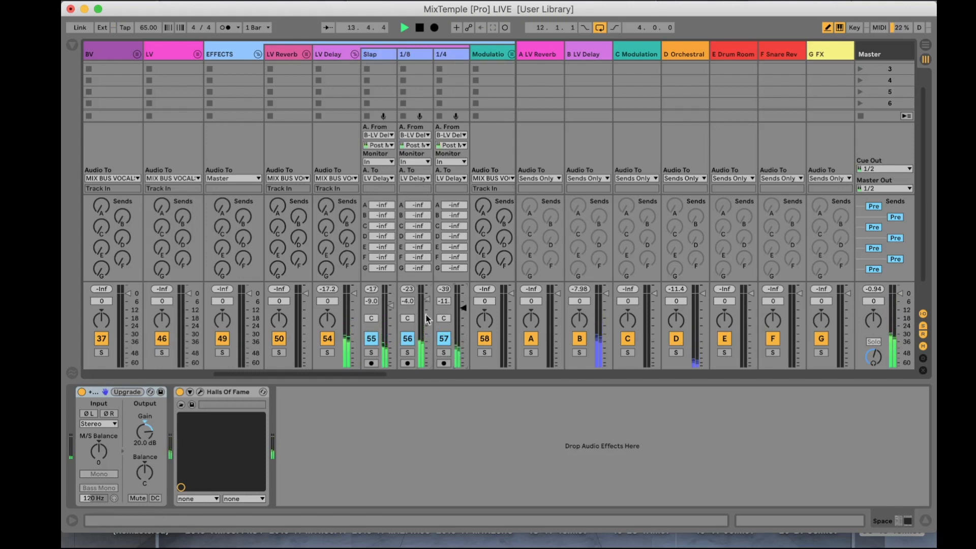
# Step: Restart the loop, then raise the 1/4 track's volume to -4.7 dB and lower the Slap track's to about -26 dB
pyautogui.press('space')
pyautogui.press('space')
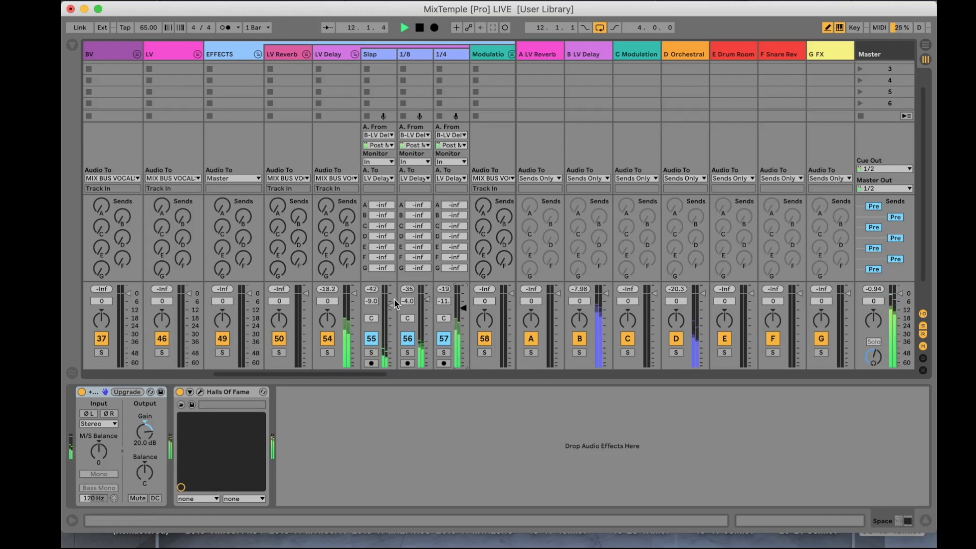
pyautogui.moveTo(460, 310); pyautogui.dragTo(462, 299)
pyautogui.moveTo(389, 310); pyautogui.dragTo(390, 329)
# Step: Set the 1/4 track's delay feedback to 67% and the Slap and 1/4 track volumes to about -14 dB each
pyautogui.click(436, 60)
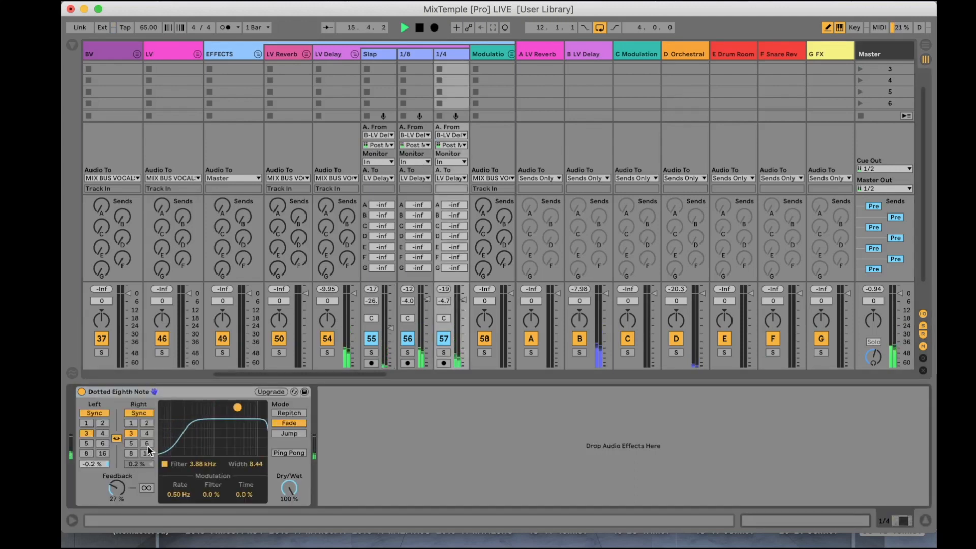
pyautogui.moveTo(117, 488); pyautogui.dragTo(116, 461)
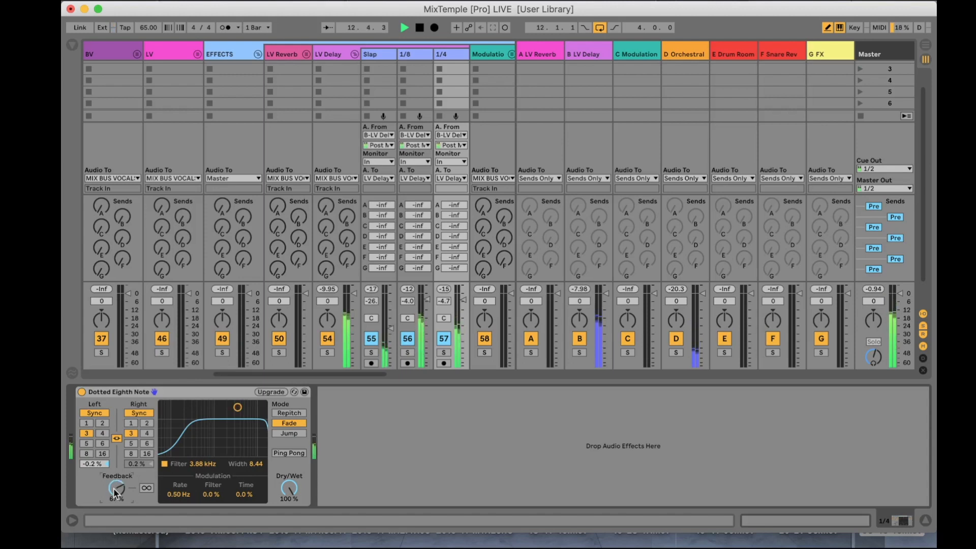
pyautogui.moveTo(391, 329); pyautogui.dragTo(392, 316)
pyautogui.moveTo(463, 300); pyautogui.dragTo(463, 310)
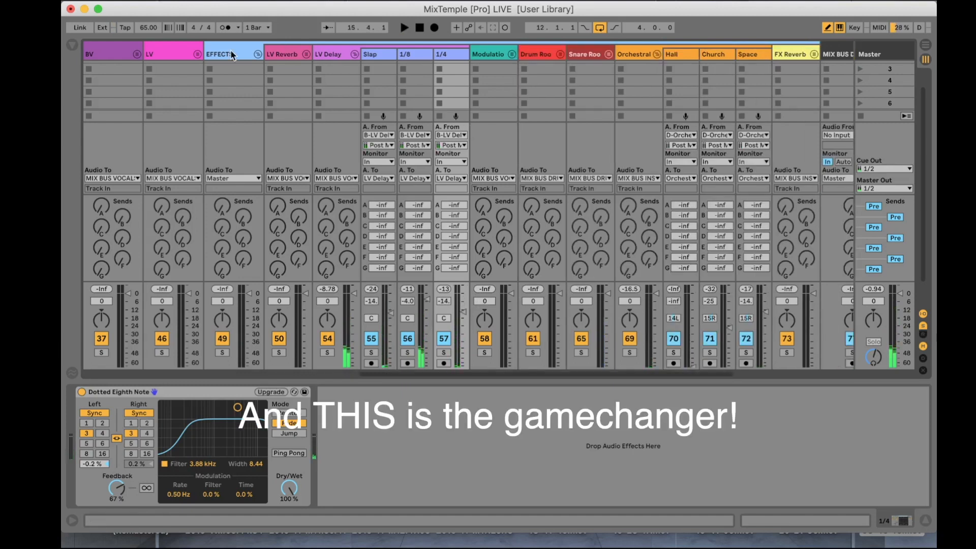
# Step: Select the EFFECTS group and look at it in the Arrangement view before returning to the mixer
pyautogui.click(231, 50)
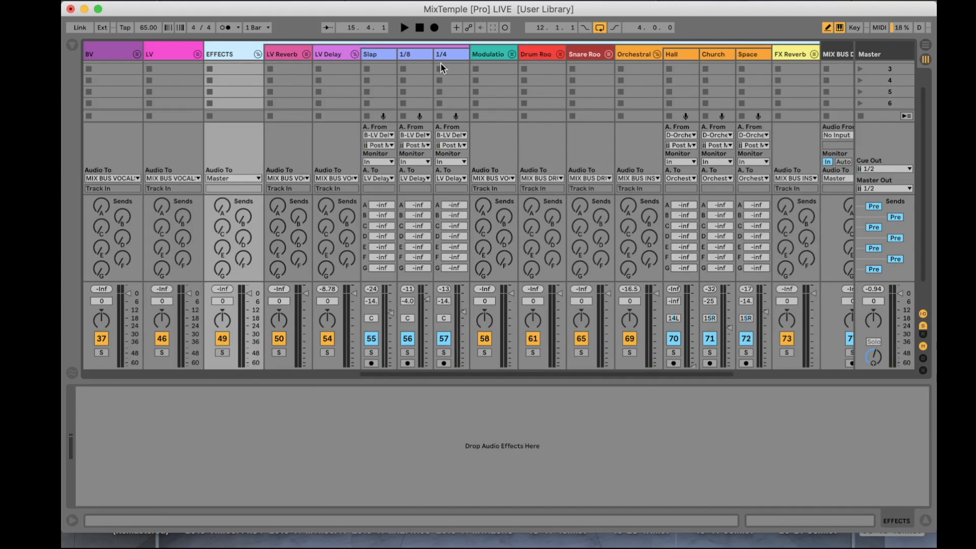
pyautogui.press('Tab')
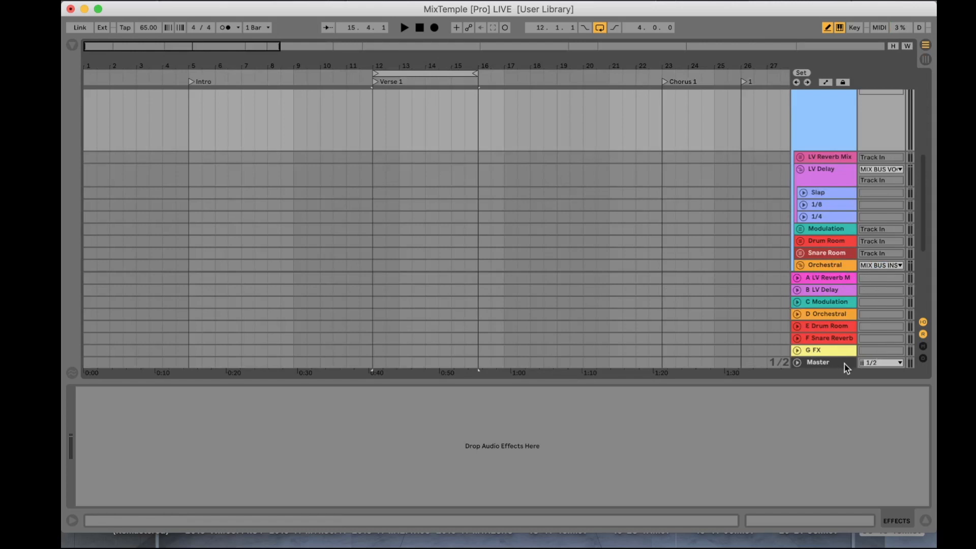
pyautogui.press('Tab')
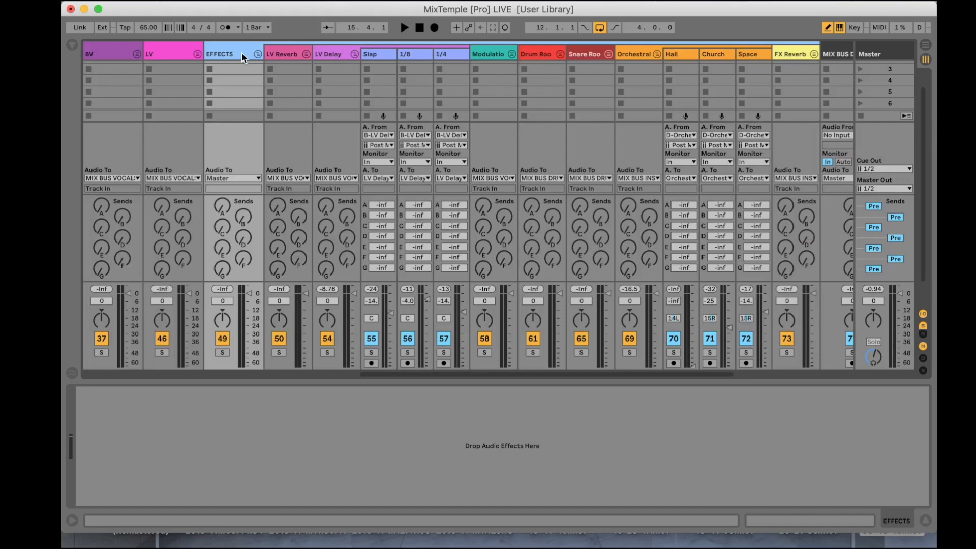
# Step: Examine the delay devices on the 1/4, 1/8 and Slap tracks of the LV Delay group
pyautogui.click(456, 53)
pyautogui.click(412, 52)
pyautogui.click(375, 53)
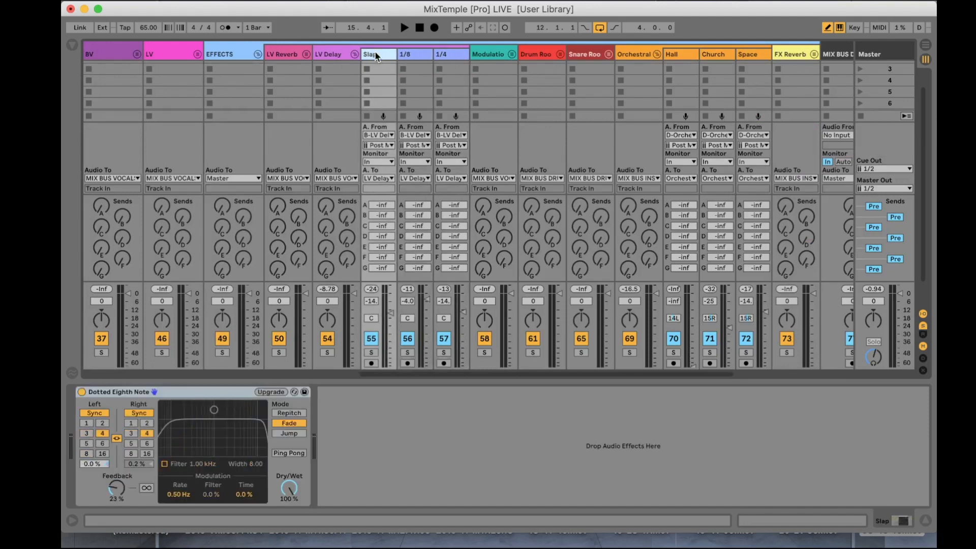
pyautogui.click(444, 53)
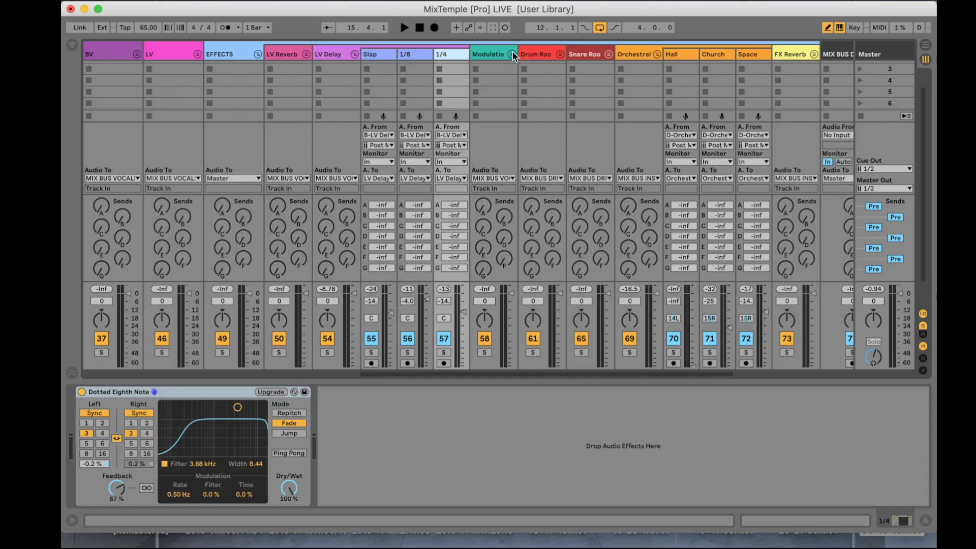
# Step: Expand the Modulation group and examine the devices on its Delayed and Chorus HP200 tracks
pyautogui.click(512, 54)
pyautogui.click(555, 54)
pyautogui.click(592, 54)
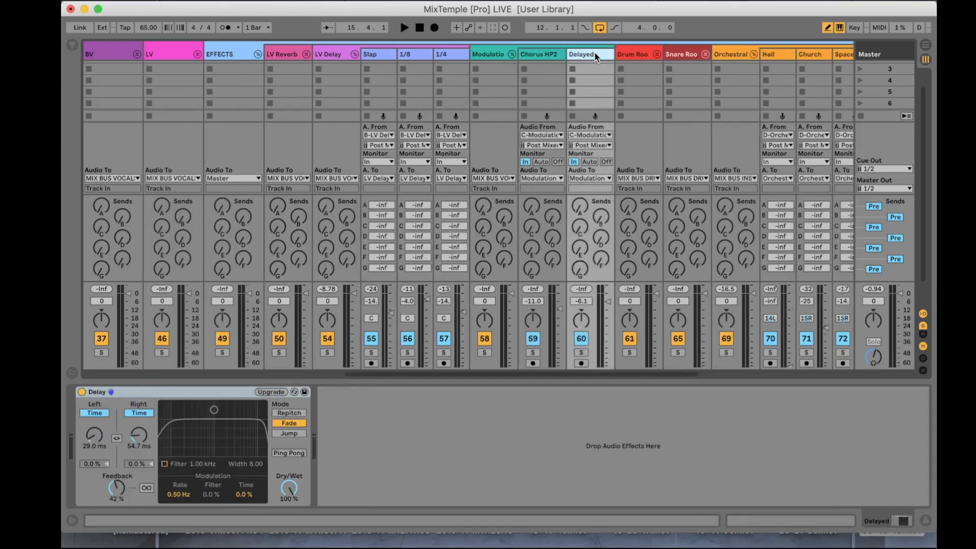
pyautogui.click(541, 53)
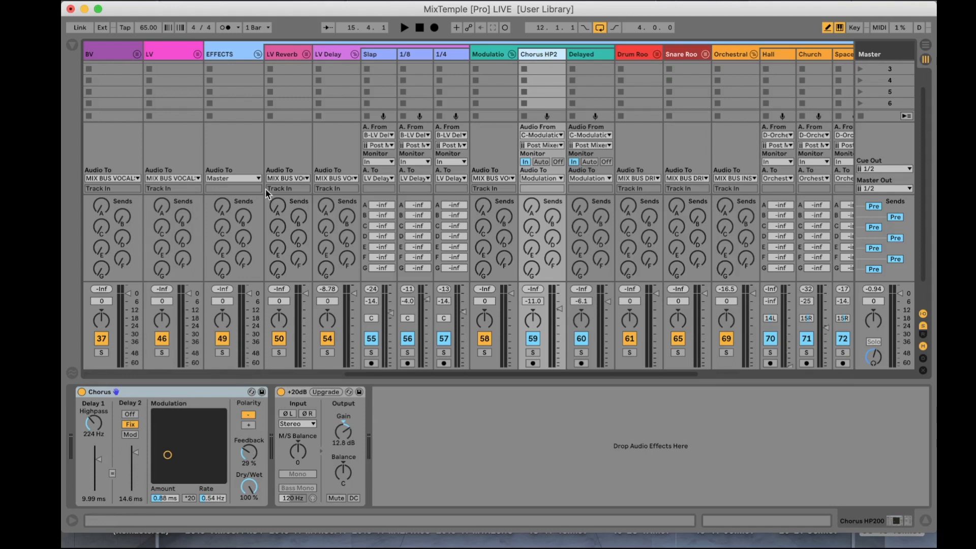
# Step: Expand the LV Reverb group and examine the devices on its Plate, Room and Concert Hall tracks
pyautogui.click(307, 54)
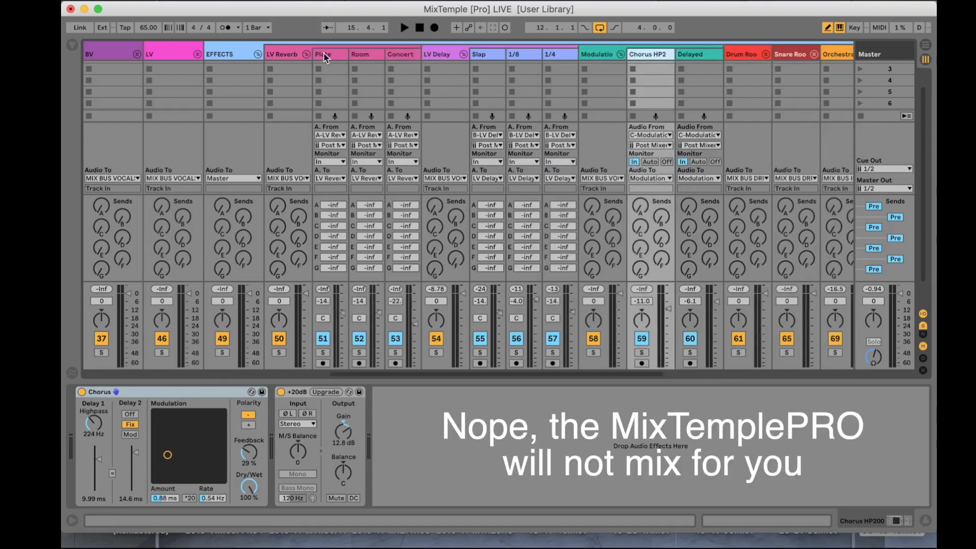
pyautogui.click(328, 54)
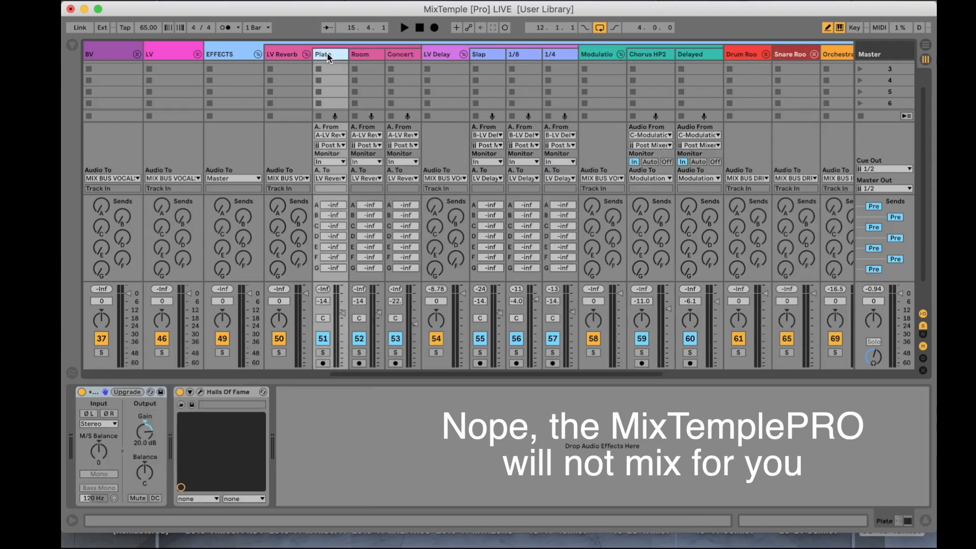
pyautogui.click(365, 54)
pyautogui.click(406, 55)
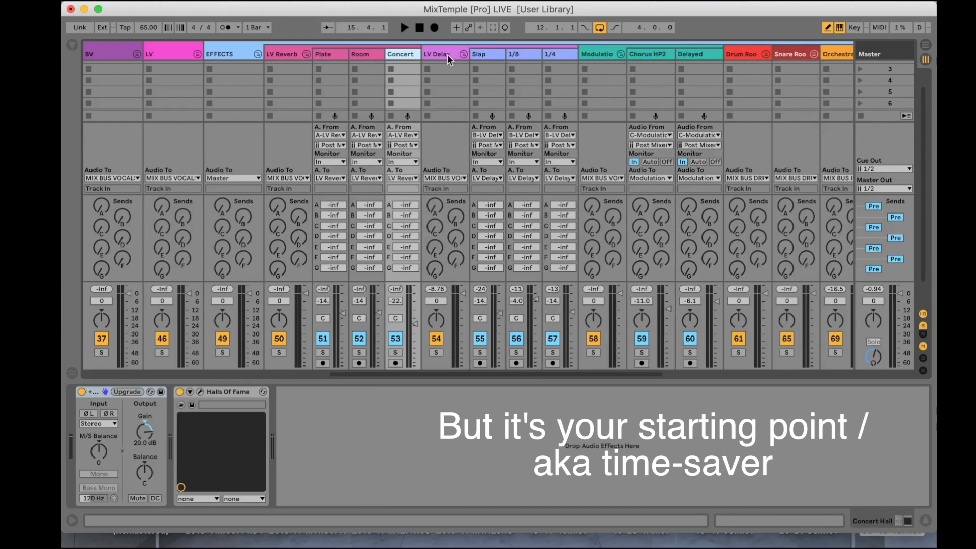
# Step: Expand the Drum Room group, examine its Room, Chamber and Stage tracks, and view the Stage track's Halls Of Fame settings
pyautogui.hscroll(6, 555, 61)
pyautogui.hscroll(1, 555, 61)
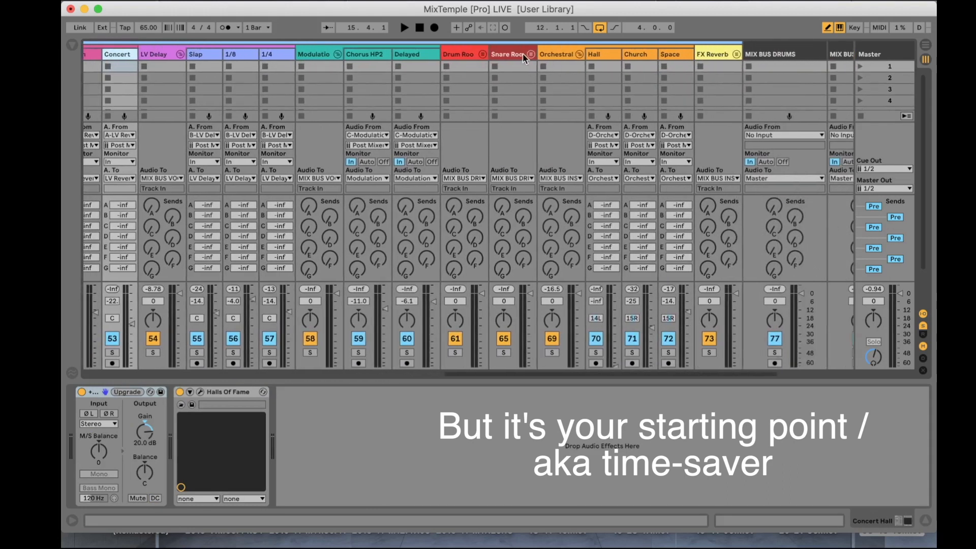
pyautogui.click(482, 53)
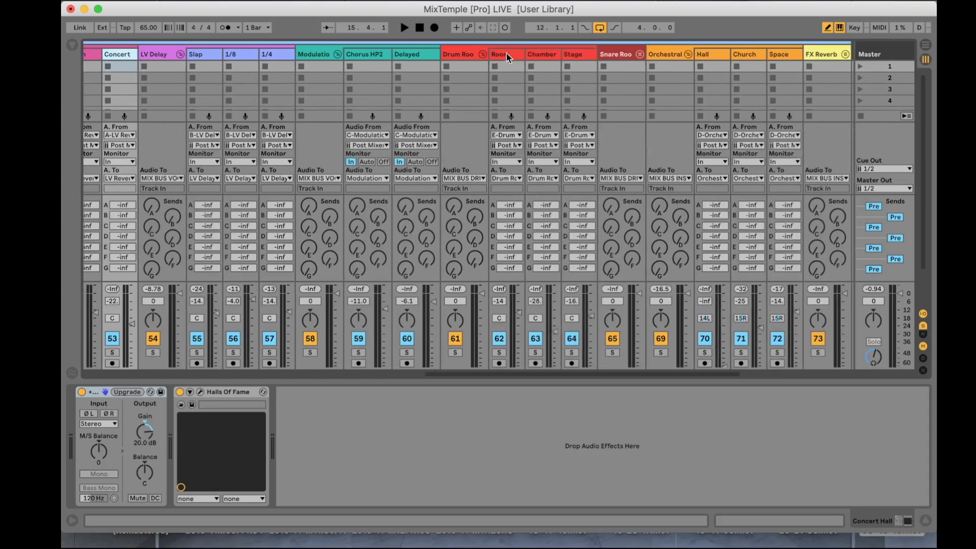
pyautogui.click(506, 53)
pyautogui.click(547, 54)
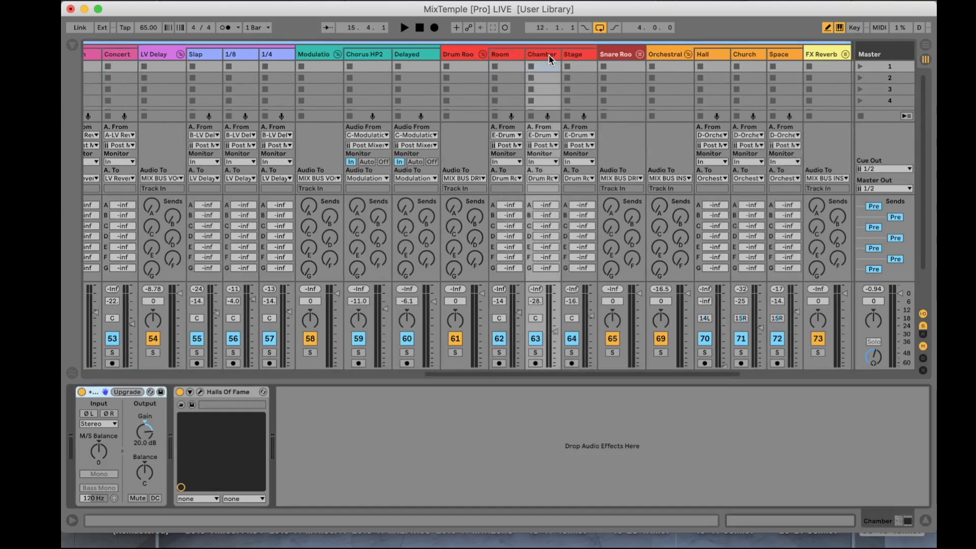
pyautogui.click(577, 53)
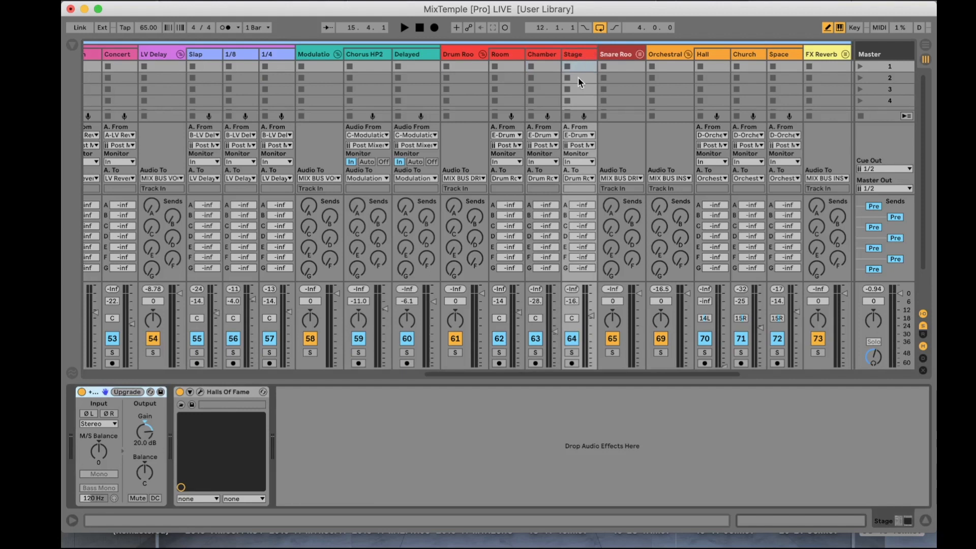
pyautogui.click(200, 392)
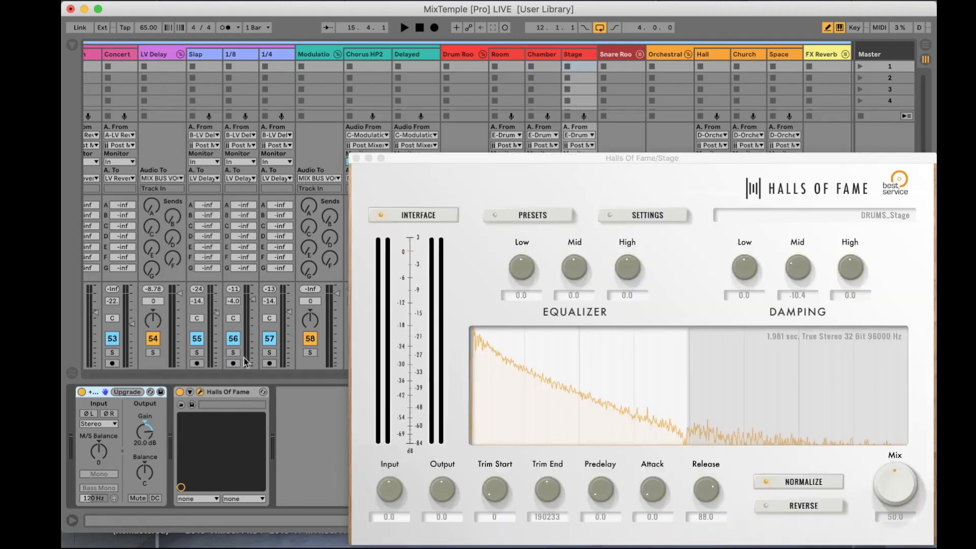
pyautogui.click(357, 158)
pyautogui.hscroll(10, 573, 175)
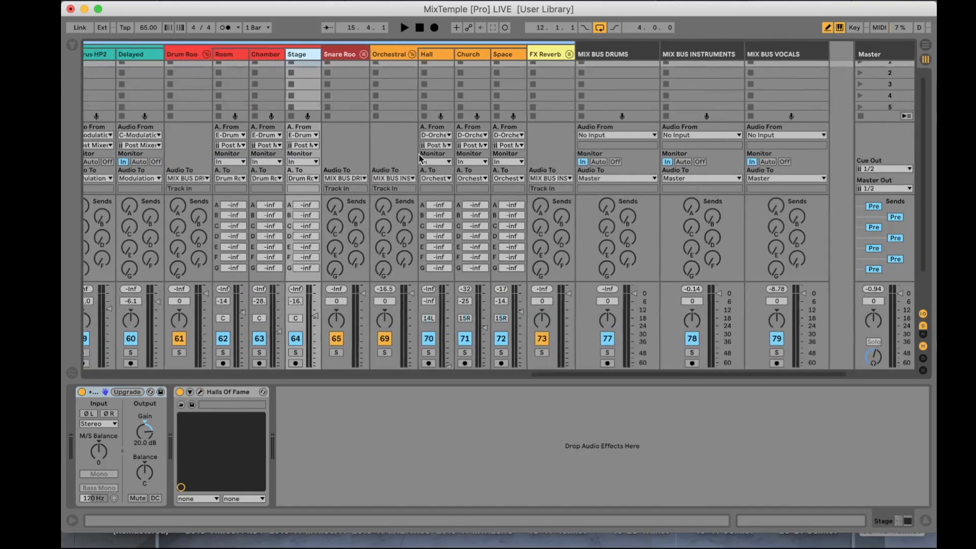
pyautogui.hscroll(-15, 418, 154)
pyautogui.hscroll(5, 419, 154)
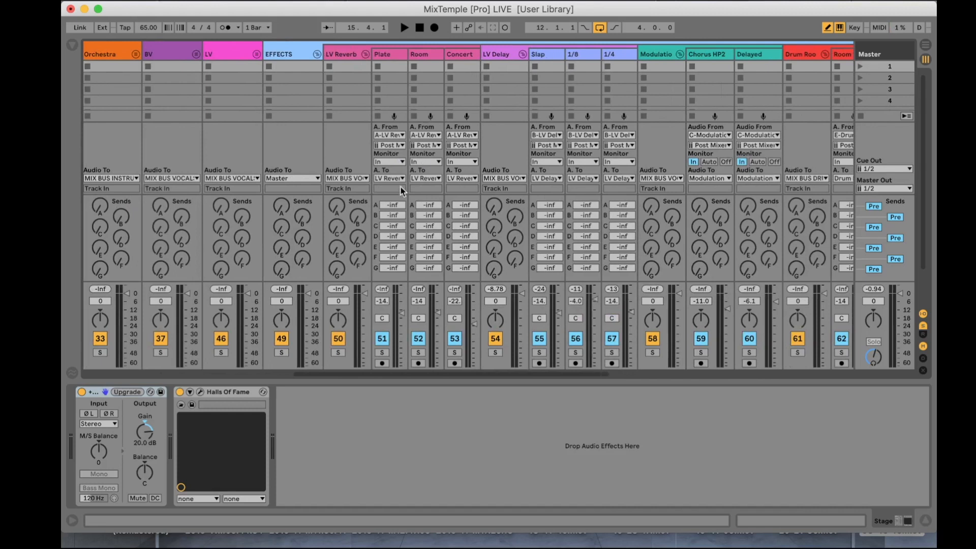
pyautogui.hscroll(-10, 354, 190)
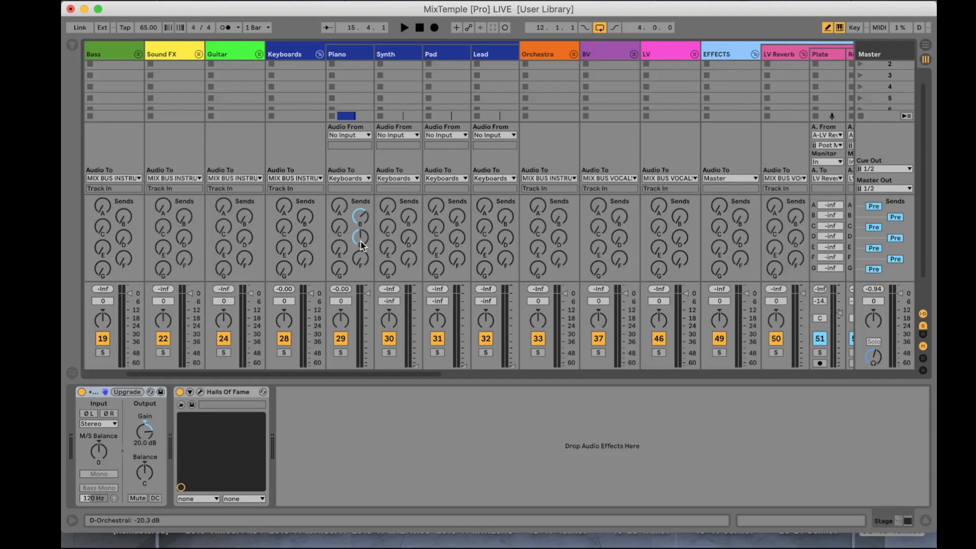
# Step: Switch to the Arrangement view and show the plug-ins category in the browser
pyautogui.press('Tab')
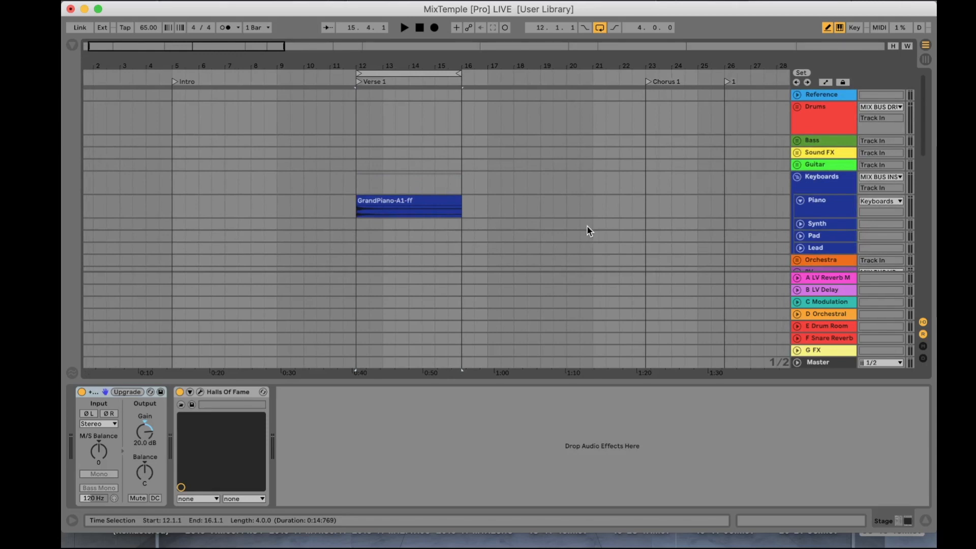
pyautogui.scroll(-3, 586, 231)
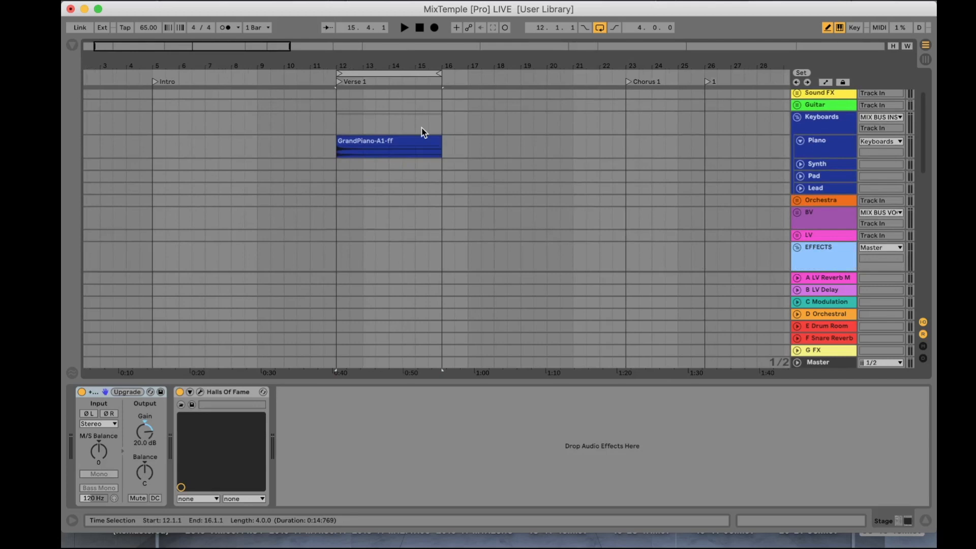
pyautogui.click(71, 44)
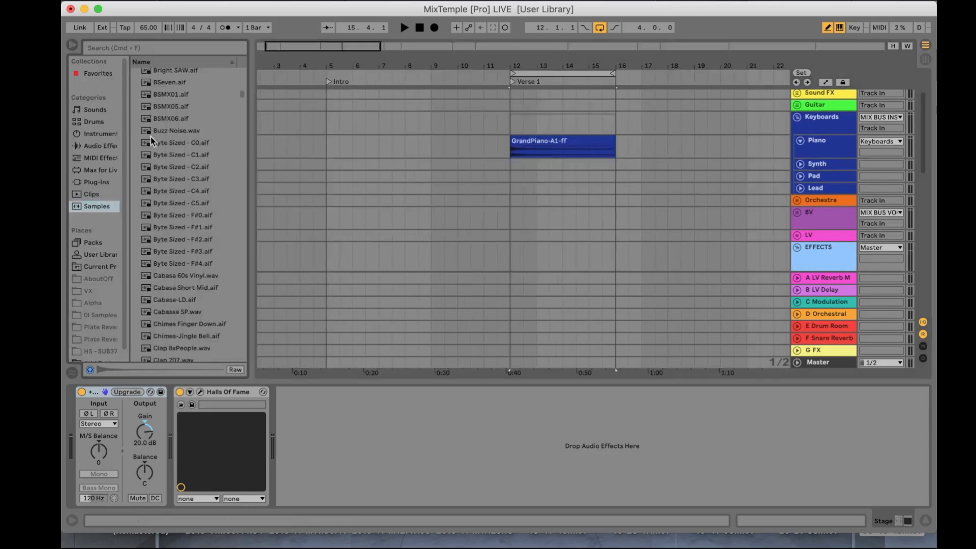
pyautogui.click(98, 183)
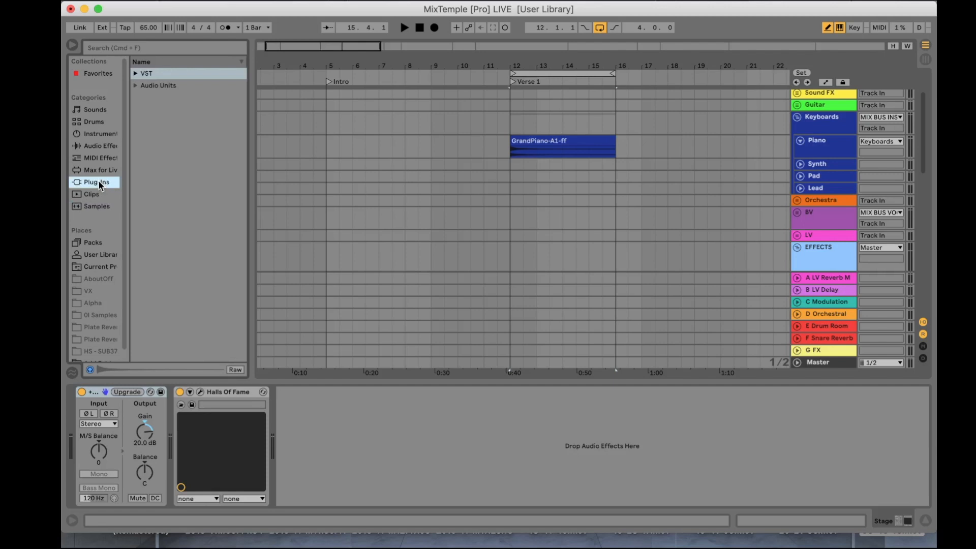
# Step: Search the audio effects for "rev" and expand the Reverb device's Hall presets
pyautogui.click(96, 155)
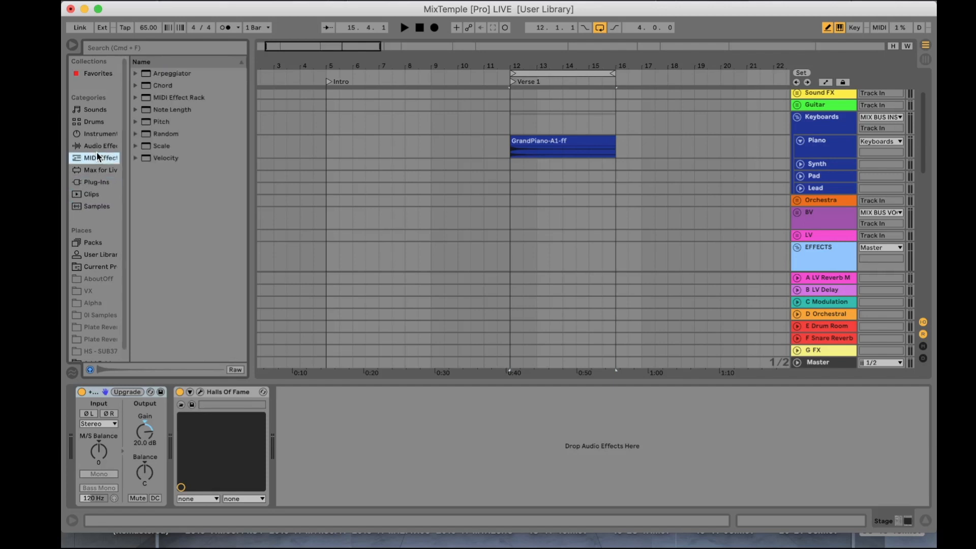
pyautogui.click(96, 148)
pyautogui.click(129, 49)
pyautogui.write('rev')
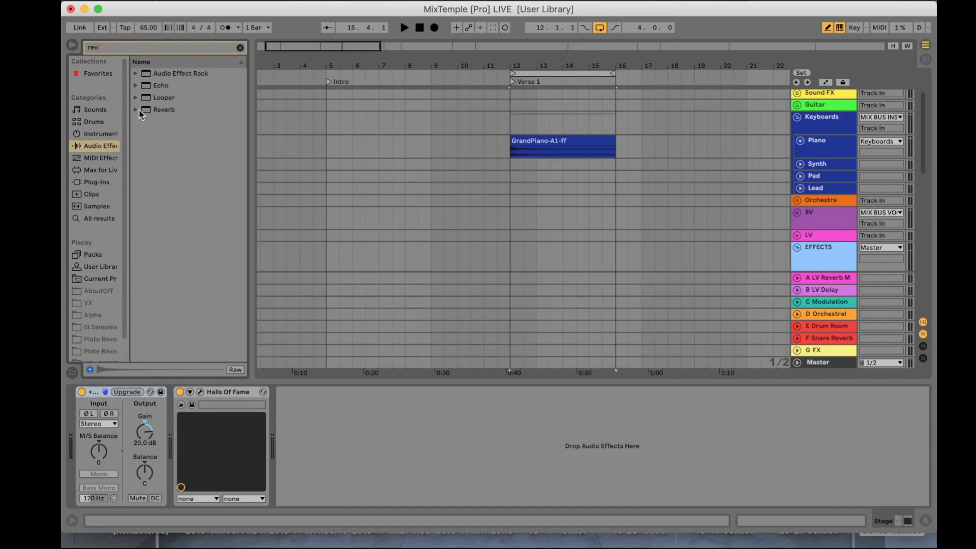
pyautogui.click(137, 110)
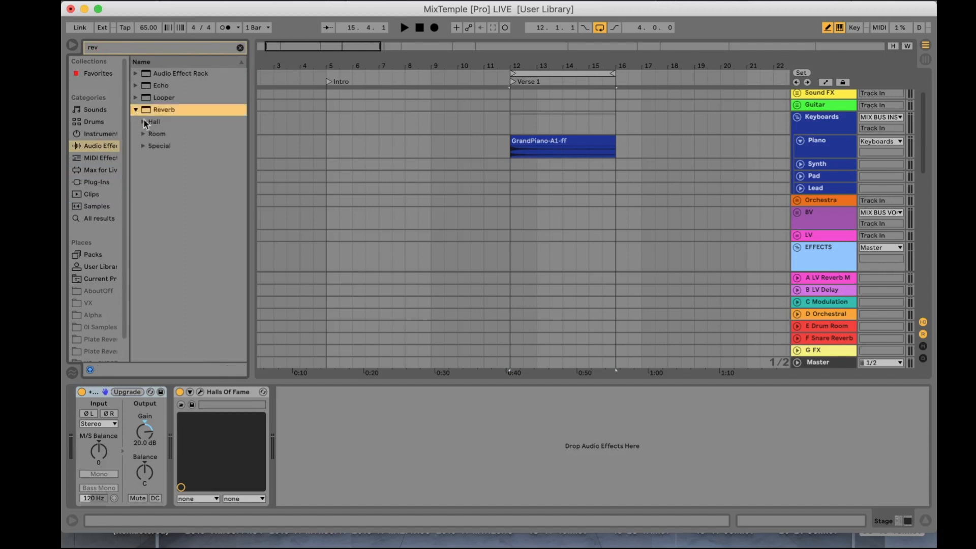
pyautogui.click(143, 122)
# Step: Place the Cathedral reverb preset on the Piano track and delete it again
pyautogui.moveTo(170, 145); pyautogui.dragTo(816, 151)
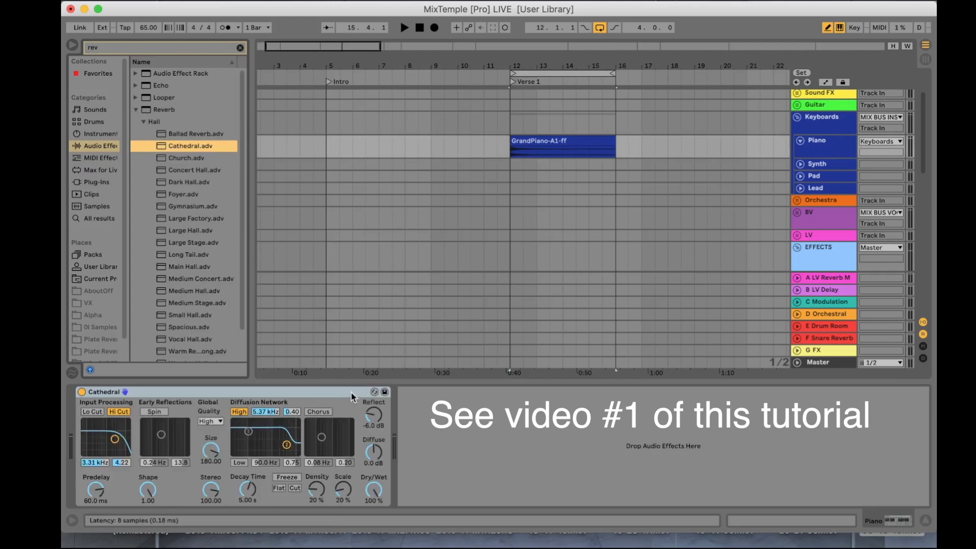
pyautogui.press('Delete')
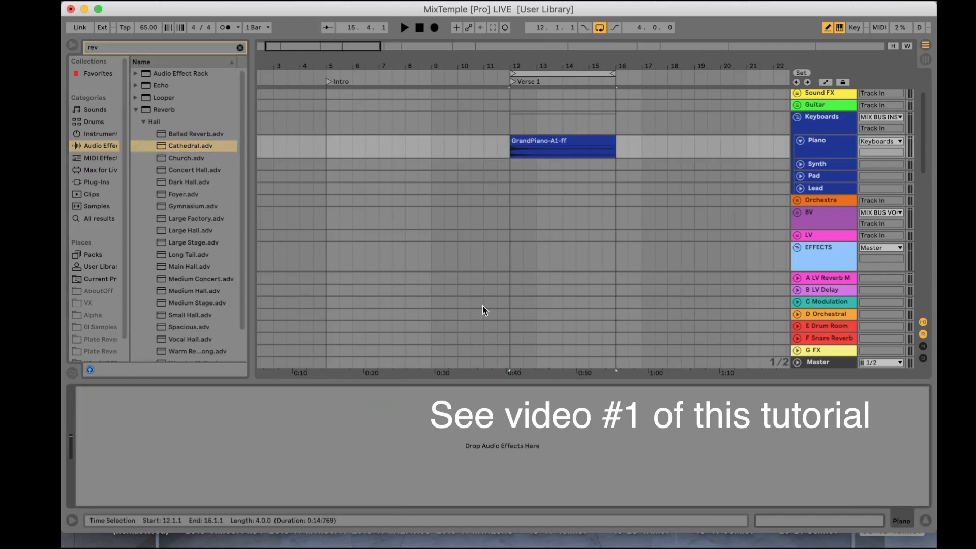
# Step: Compare the Session and Arrangement views, selecting the Piano track and its Keyboards group in the arrangement
pyautogui.press('Tab')
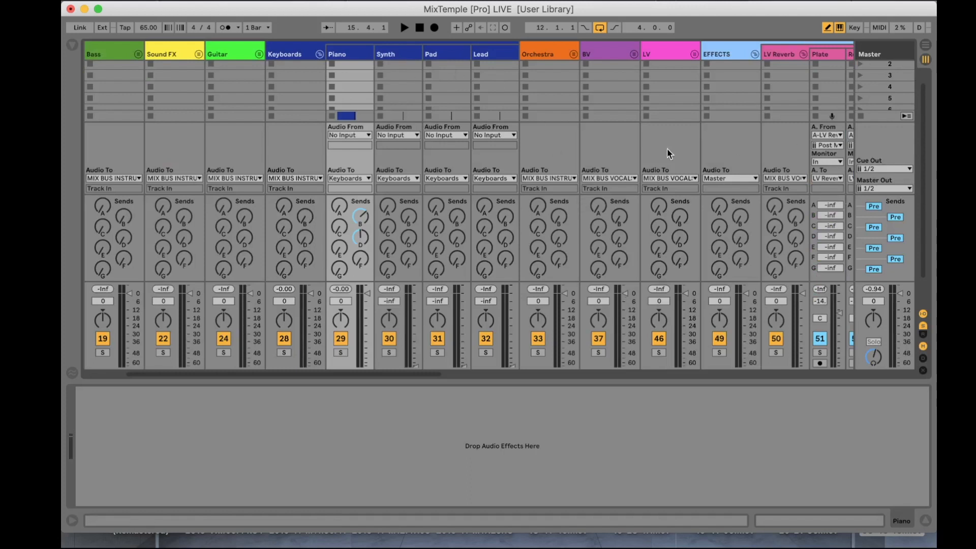
pyautogui.press('Tab')
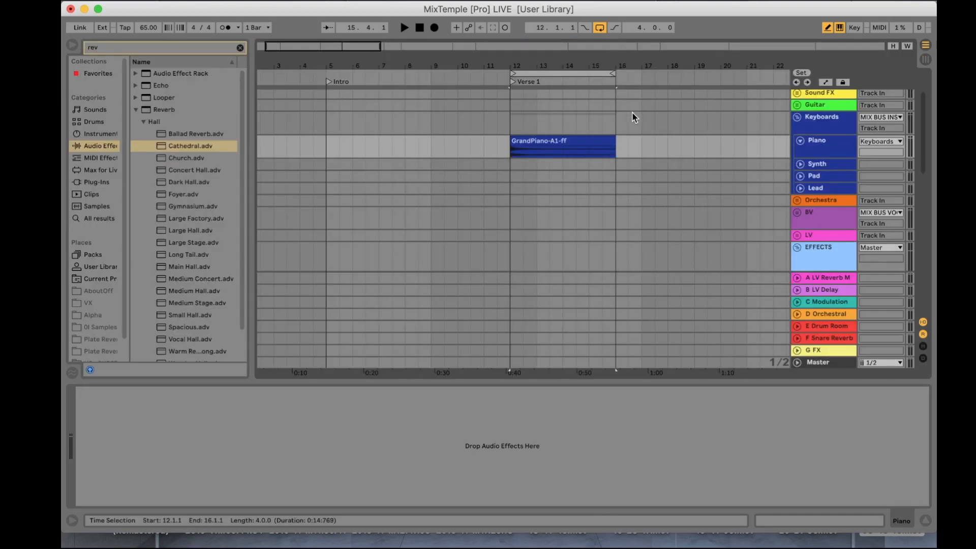
pyautogui.press('Tab')
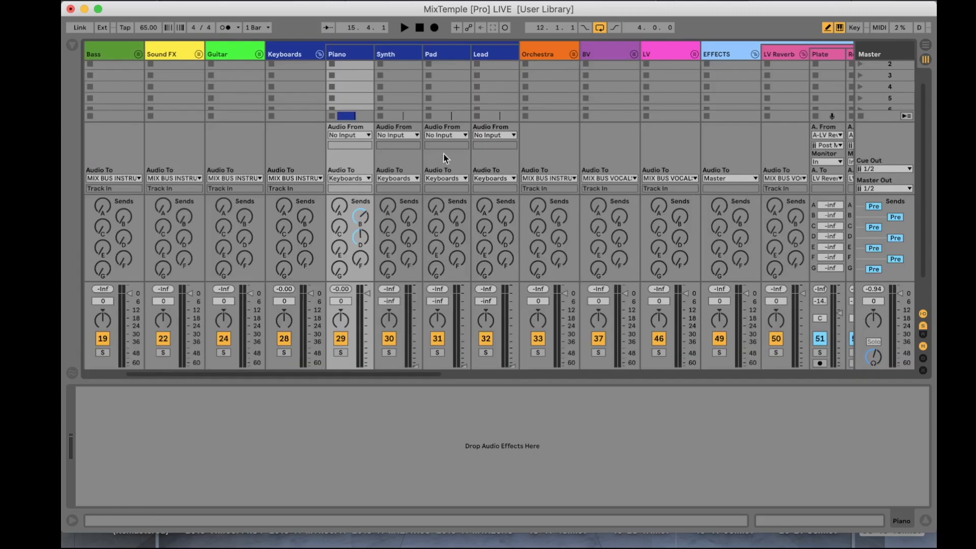
pyautogui.press('Tab')
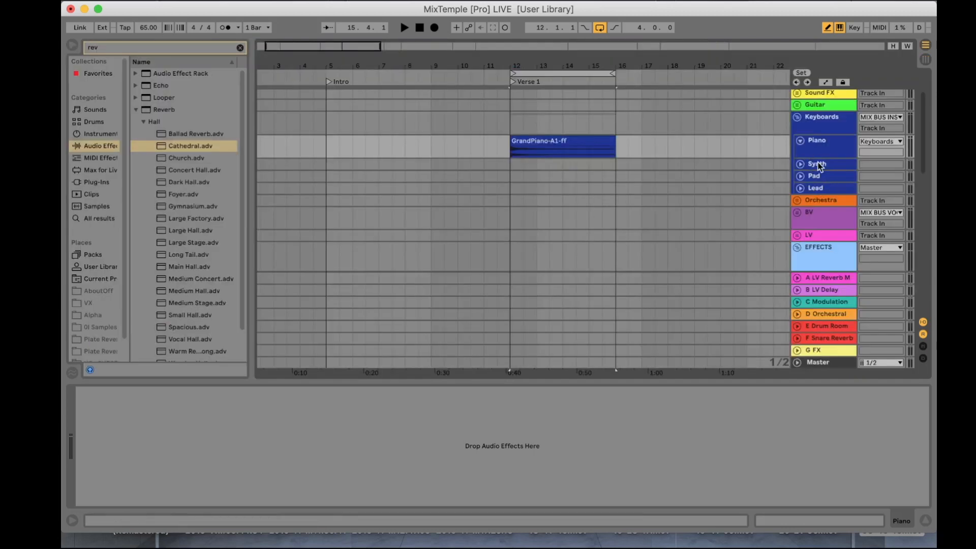
pyautogui.click(812, 148)
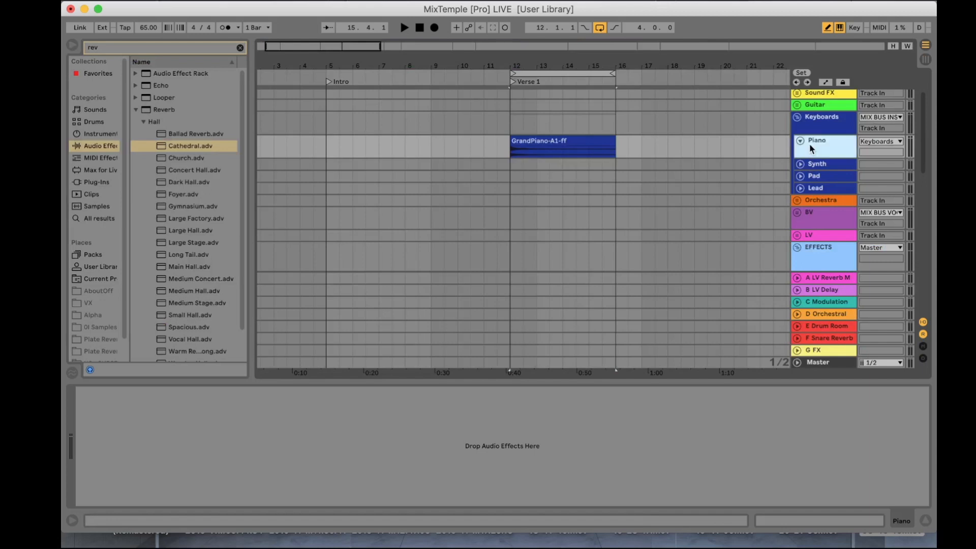
pyautogui.click(806, 120)
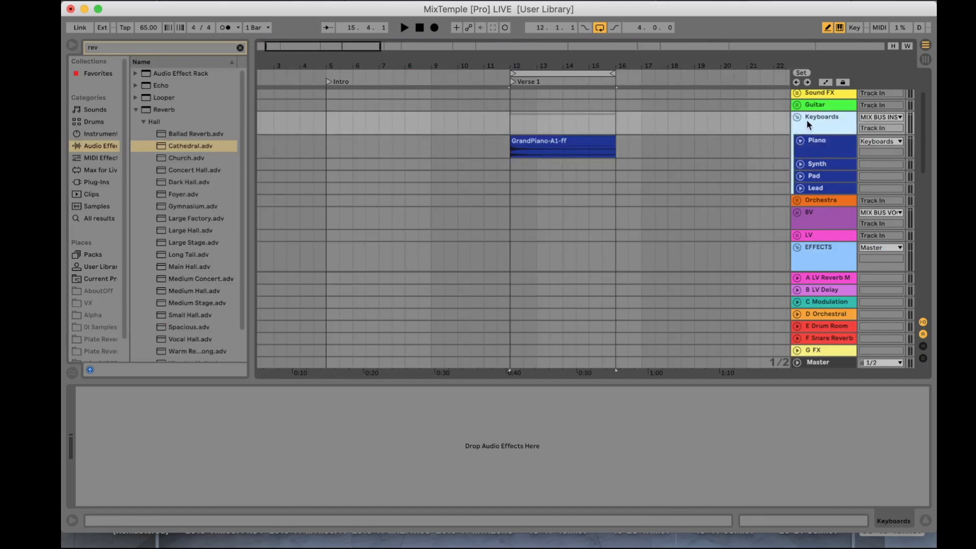
# Step: Look through the arrangement's tracks and return channels, and show the mixer controls beside the track headers
pyautogui.scroll(3, 813, 118)
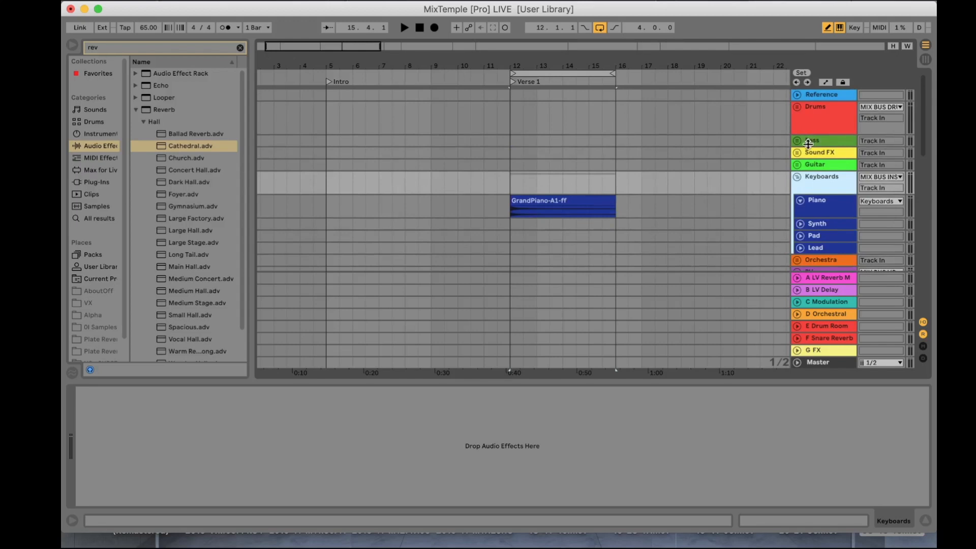
pyautogui.scroll(-10, 808, 129)
pyautogui.scroll(-5, 823, 249)
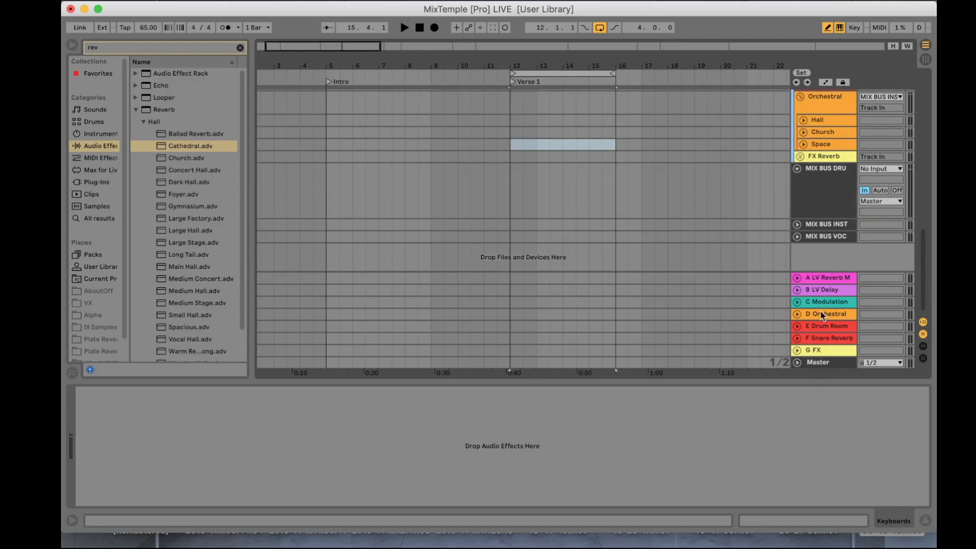
pyautogui.scroll(3, 820, 285)
pyautogui.scroll(-3, 822, 254)
pyautogui.click(923, 346)
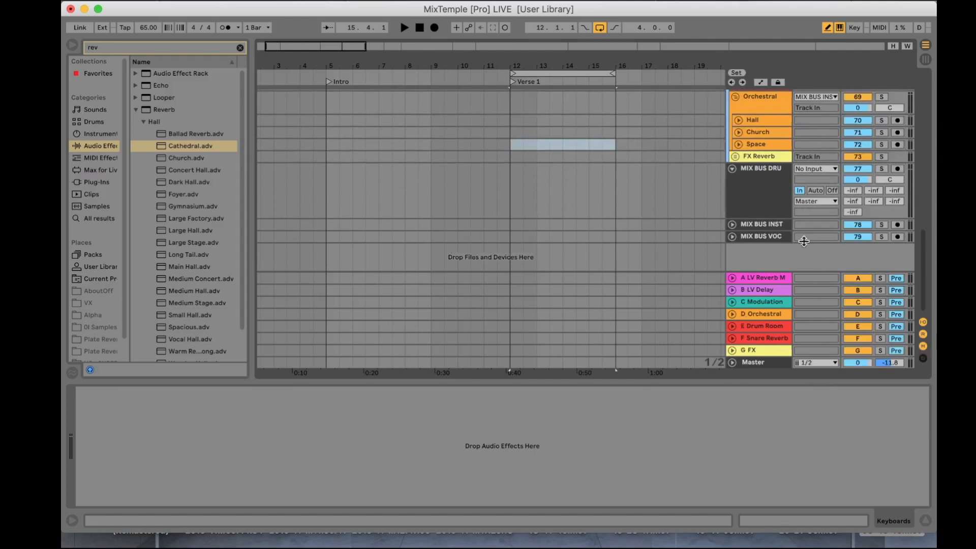
pyautogui.scroll(5, 764, 229)
pyautogui.hscroll(-1, 764, 229)
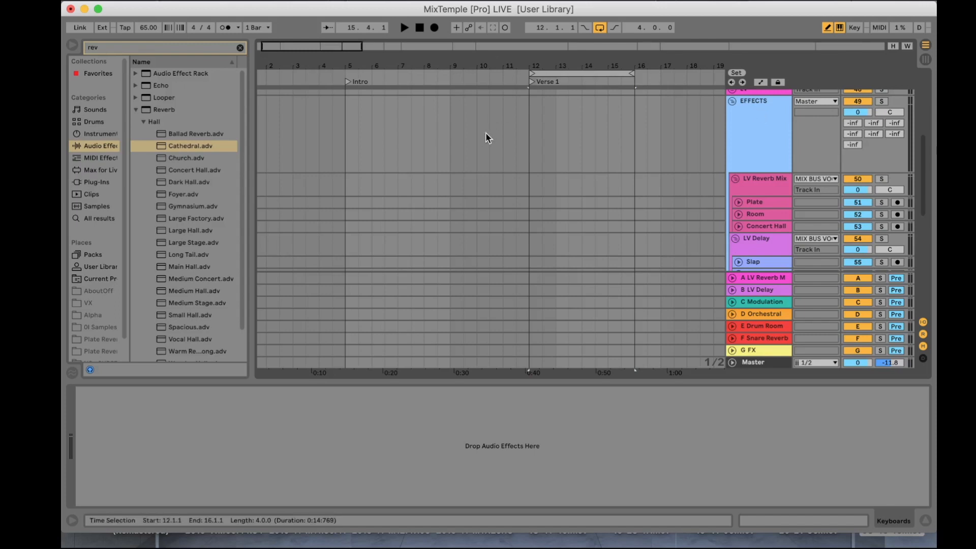
# Step: Play the loop in the Session view, set Hall, Church and Space to about -22, -10 and -18 dB, and the Orchestral group to -7.5 dB
pyautogui.press('Tab')
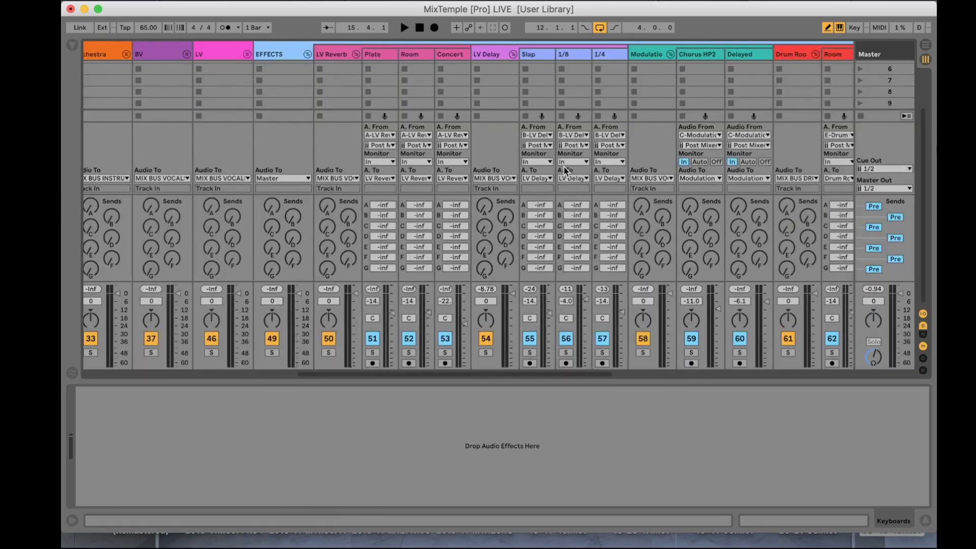
pyautogui.hscroll(10, 563, 167)
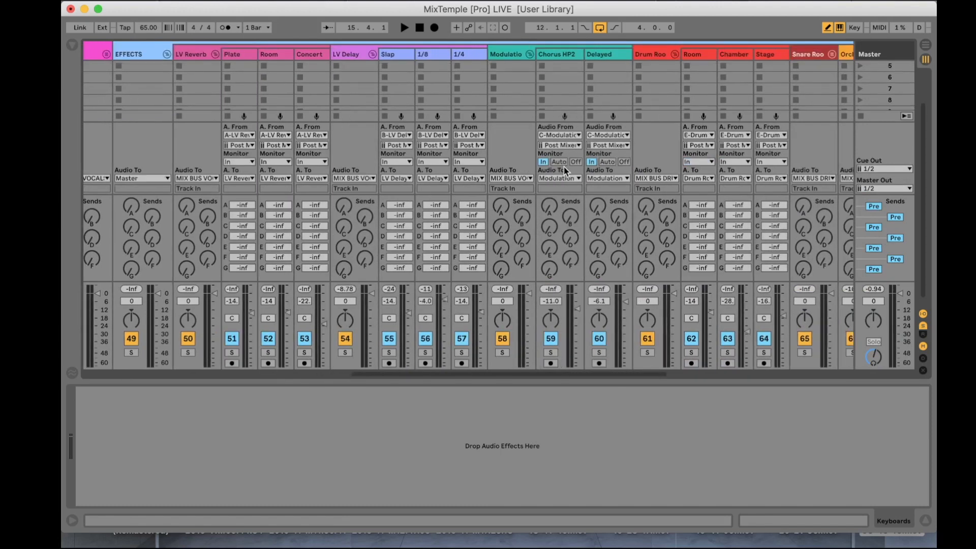
pyautogui.press('space')
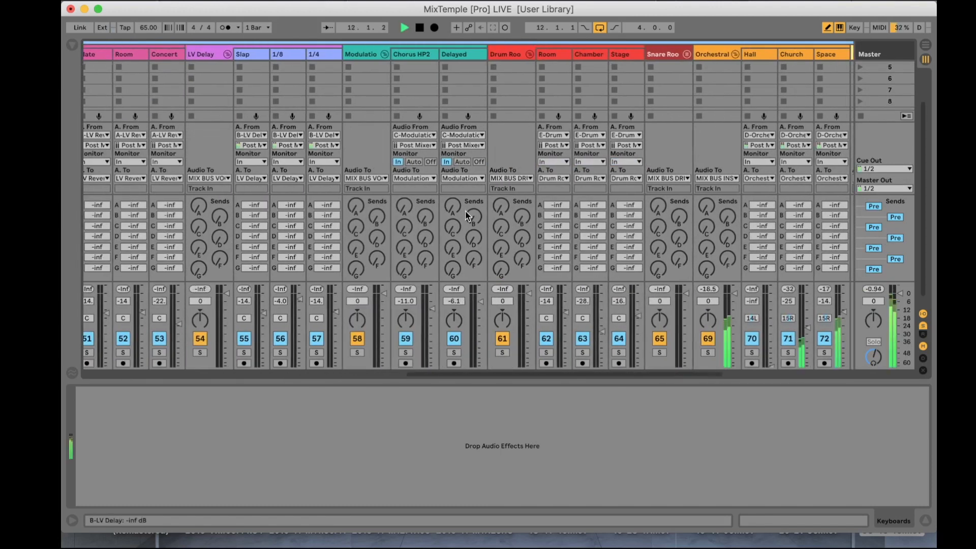
pyautogui.hscroll(8, 465, 213)
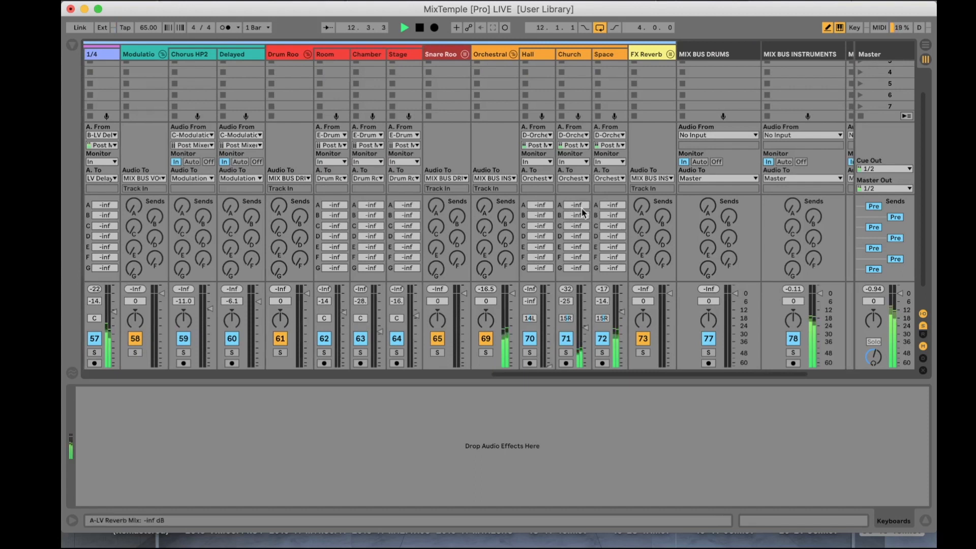
pyautogui.moveTo(585, 348); pyautogui.dragTo(584, 307)
pyautogui.moveTo(555, 343); pyautogui.dragTo(550, 324)
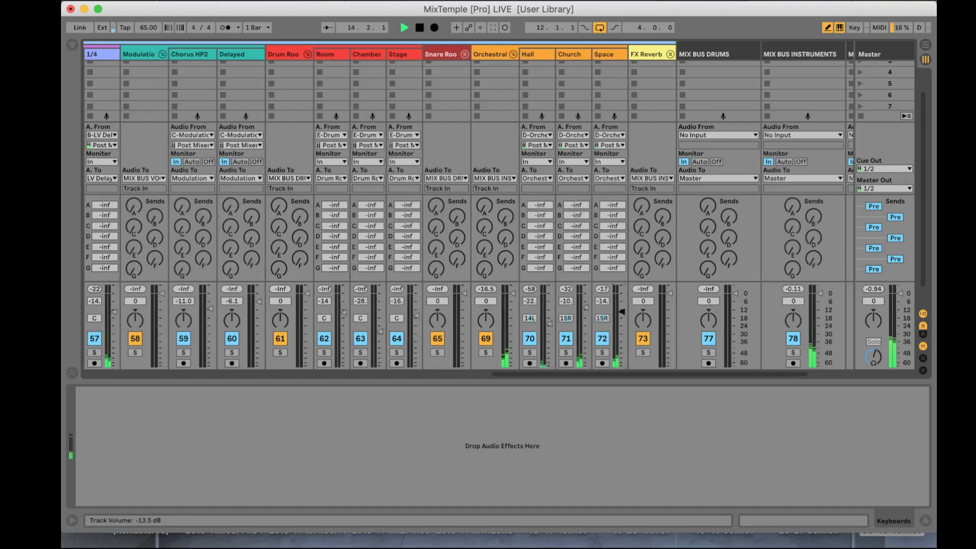
pyautogui.moveTo(512, 295)
pyautogui.mouseDown()
pyautogui.moveTo(513, 324)
pyautogui.moveTo(513, 290)
pyautogui.moveTo(512, 303)
pyautogui.mouseUp()
# Step: Add the Cathedral reverb preset after Halls Of Fame on the Plate track in the Arrangement view and set its Dry/Wet to 39 %
pyautogui.hscroll(5, 602, 306)
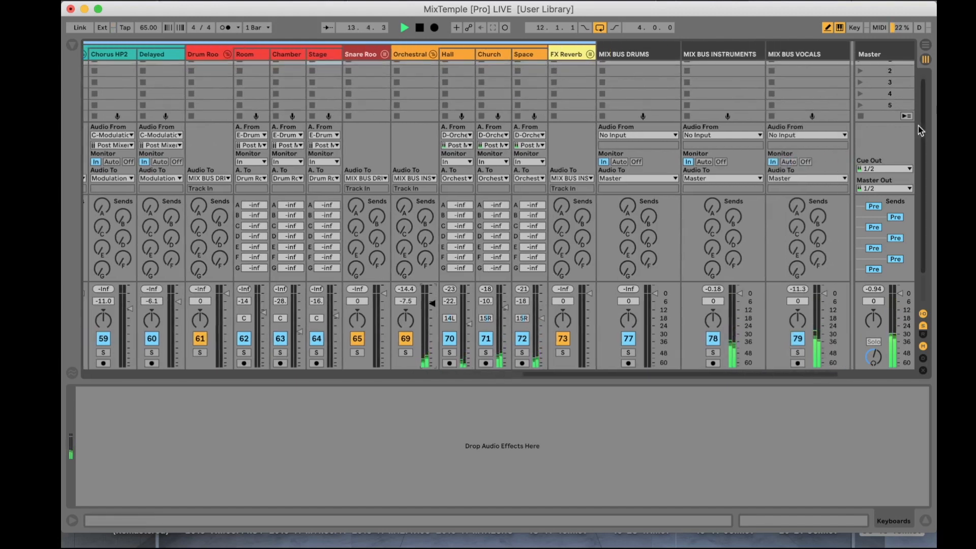
pyautogui.hscroll(3, 516, 227)
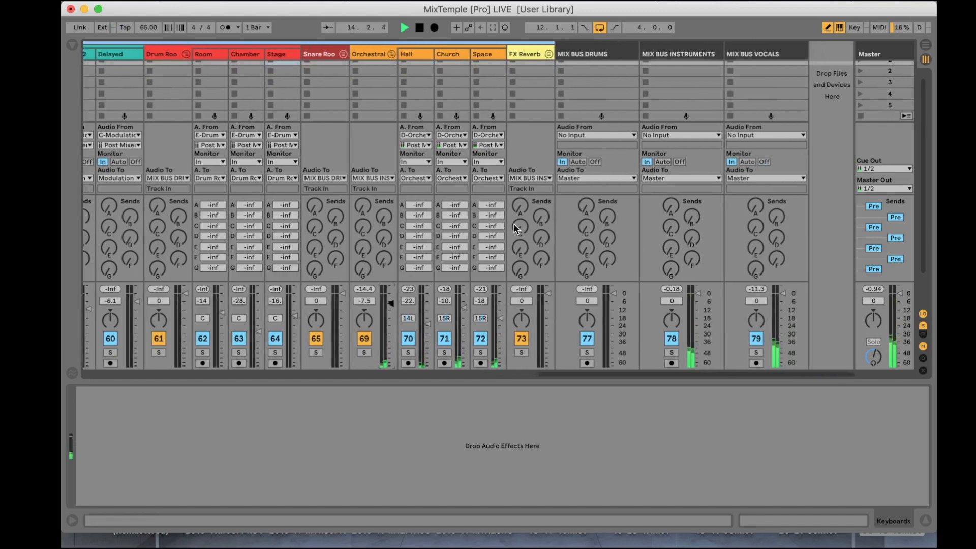
pyautogui.hscroll(-15, 515, 226)
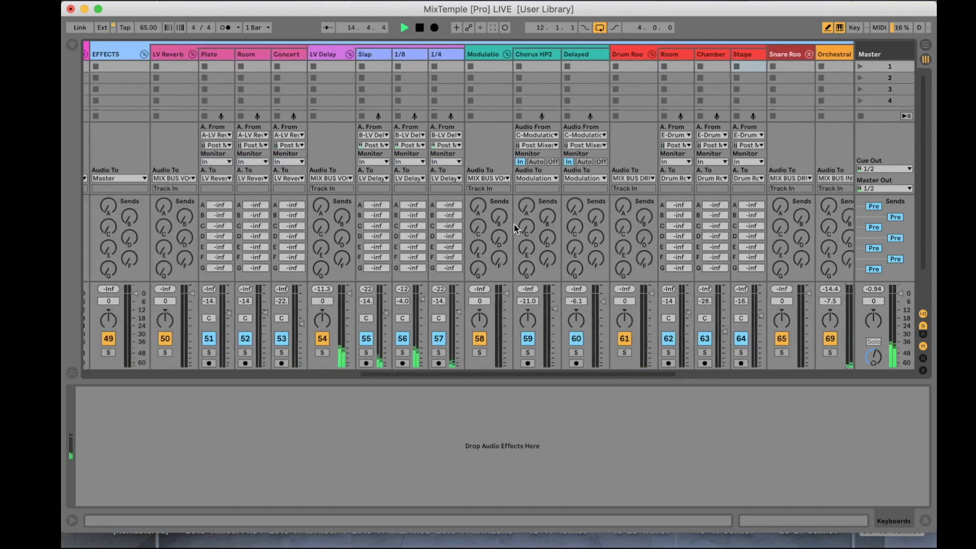
pyautogui.hscroll(-5, 514, 224)
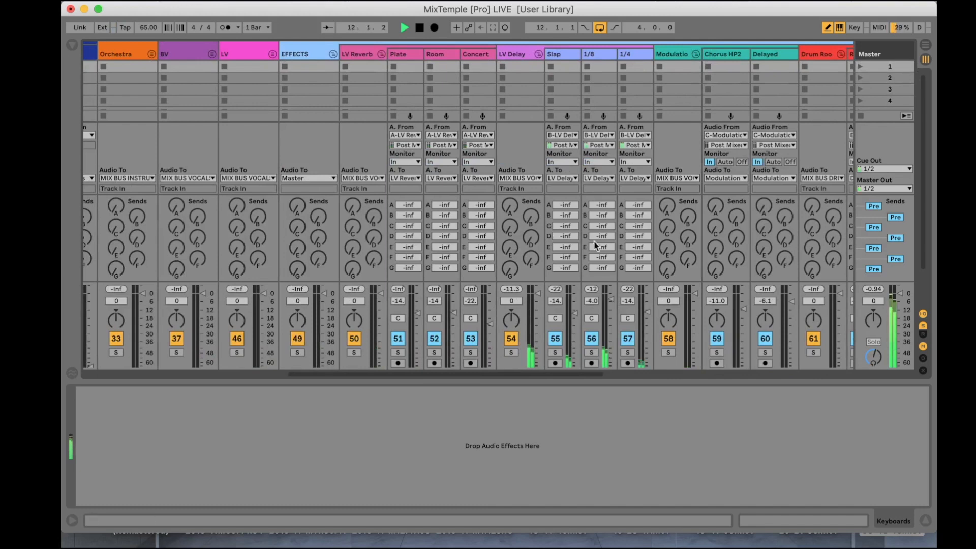
pyautogui.press('Tab')
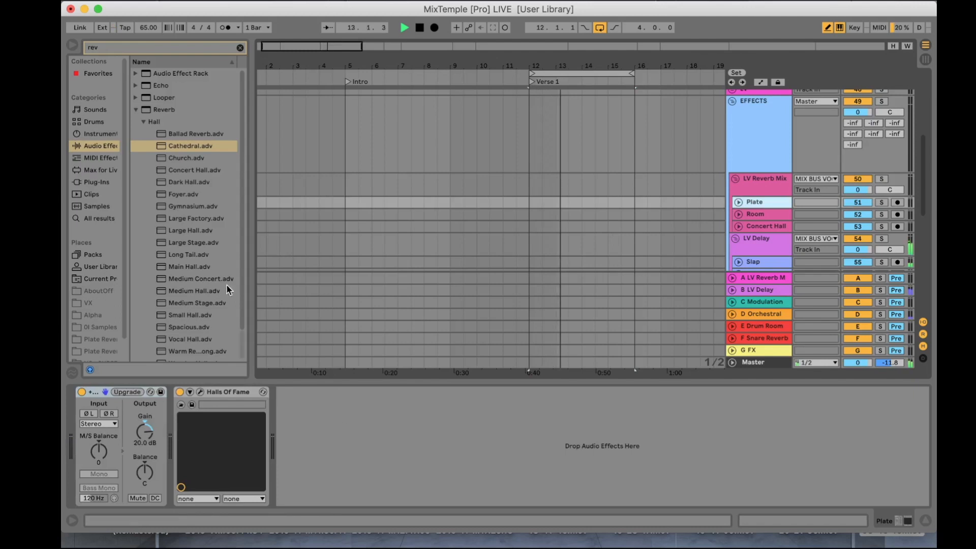
pyautogui.moveTo(192, 147)
pyautogui.mouseDown()
pyautogui.moveTo(387, 407)
pyautogui.moveTo(387, 421)
pyautogui.moveTo(320, 427)
pyautogui.moveTo(402, 433)
pyautogui.mouseUp()
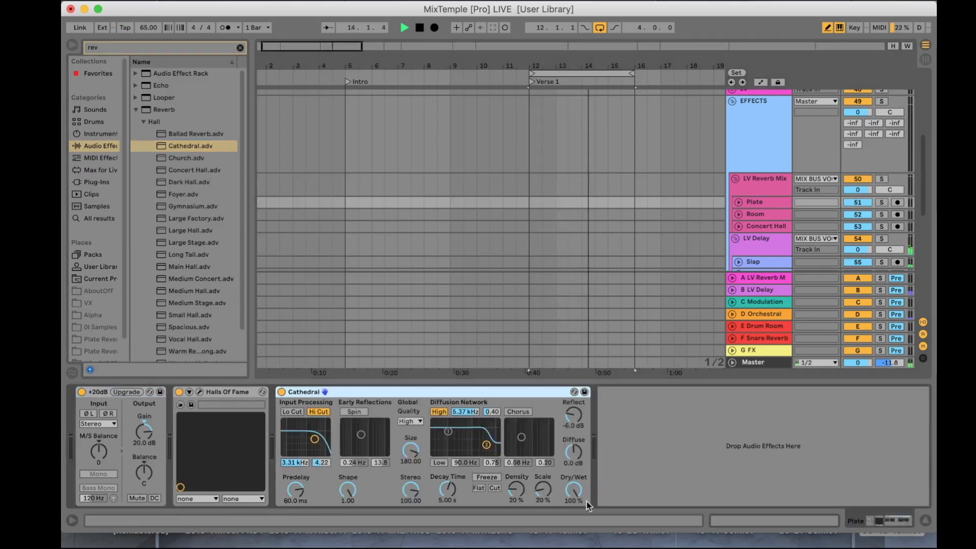
pyautogui.moveTo(573, 490); pyautogui.dragTo(573, 516)
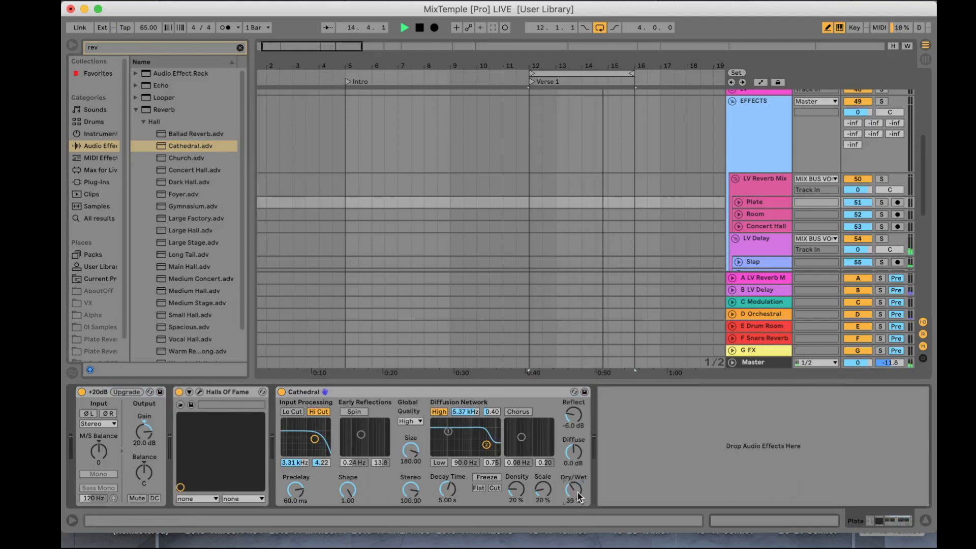
# Step: Stop playback and place the insertion point in the Drums group past the end of the loop
pyautogui.scroll(-8, 795, 226)
pyautogui.scroll(8, 772, 212)
pyautogui.scroll(10, 771, 214)
pyautogui.press('space')
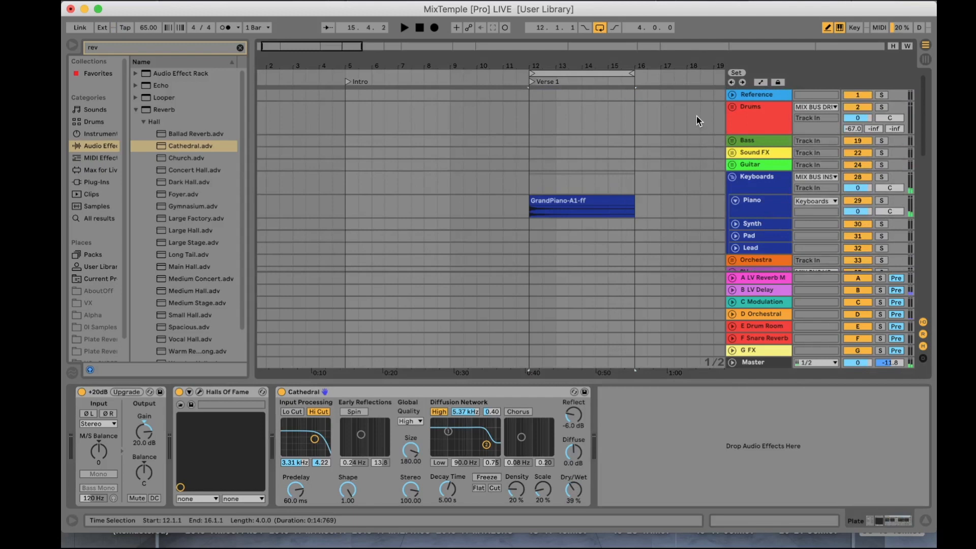
pyautogui.click(675, 130)
# Step: Switch to the Session view and hide its sends and mixer sections
pyautogui.press('Tab')
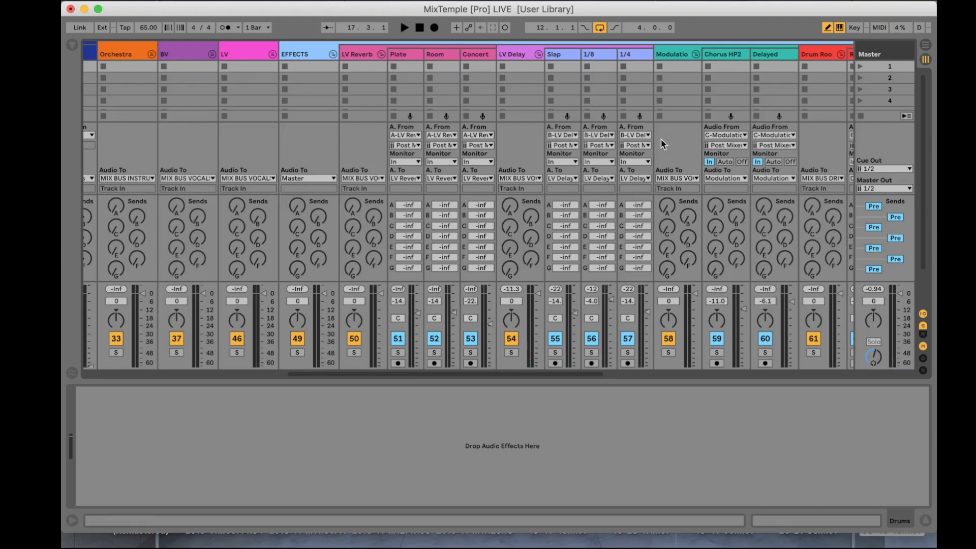
pyautogui.click(923, 326)
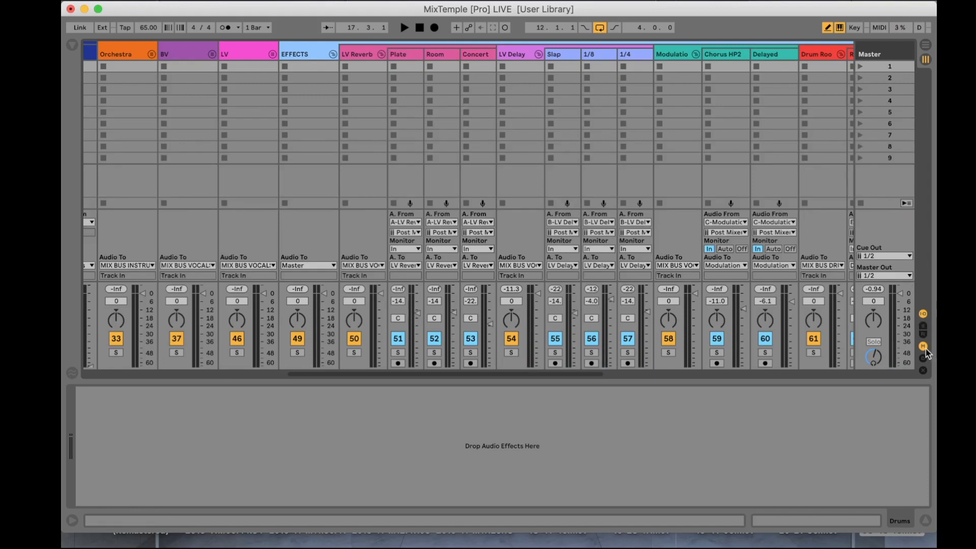
pyautogui.click(922, 346)
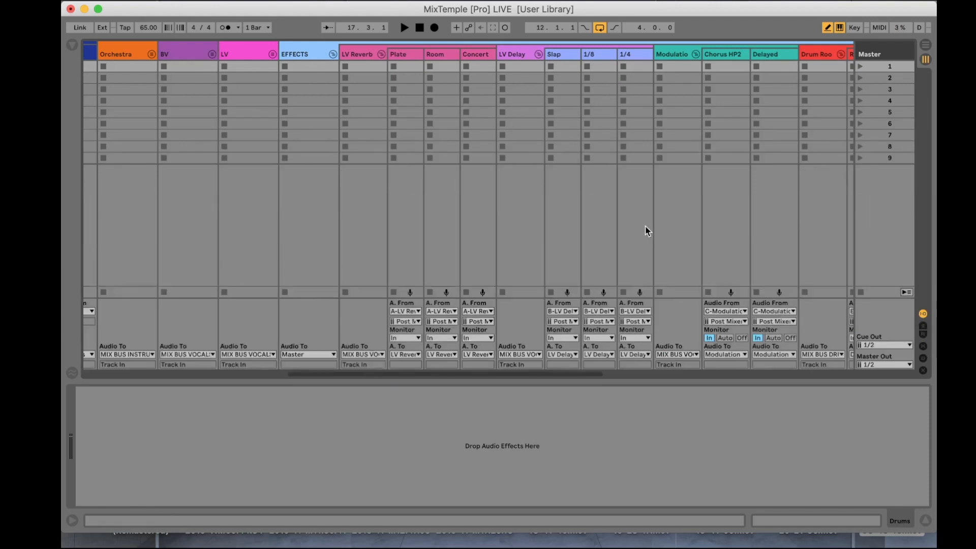